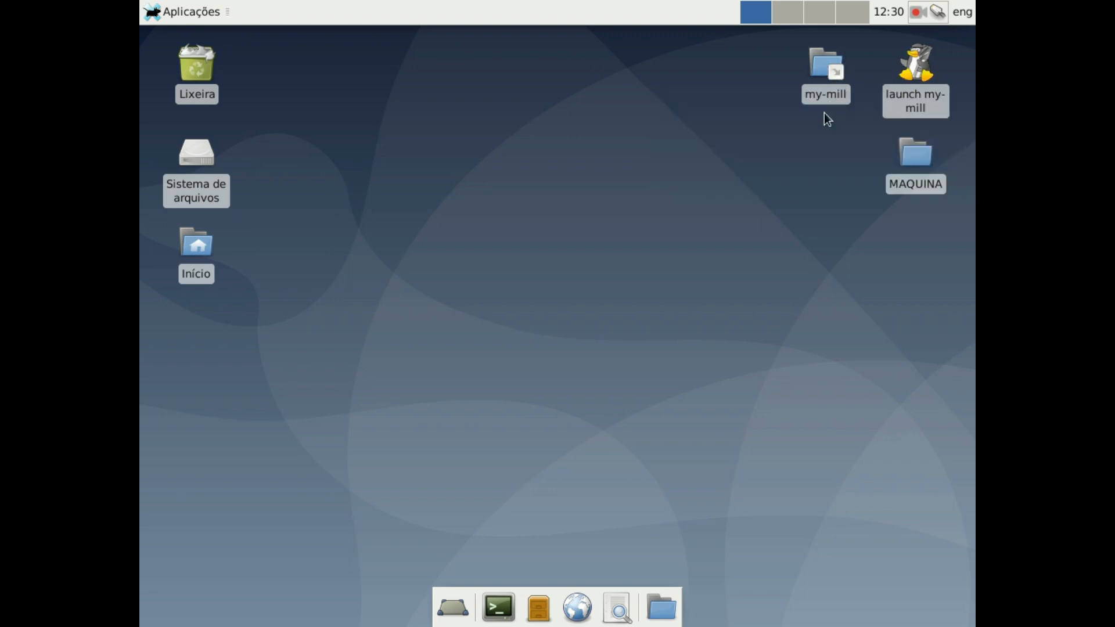
Open the ENG-ETH XYZ folder inside MAQUINA/MAQUINA to view its configuration files
double_click(916, 157)
double_click(302, 154)
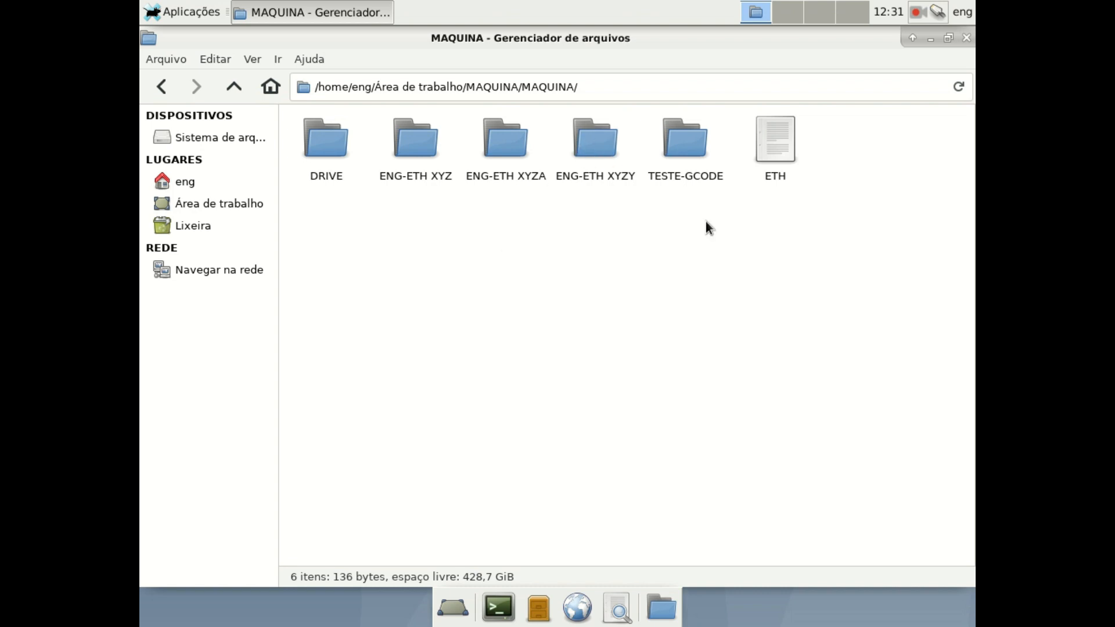
double_click(420, 142)
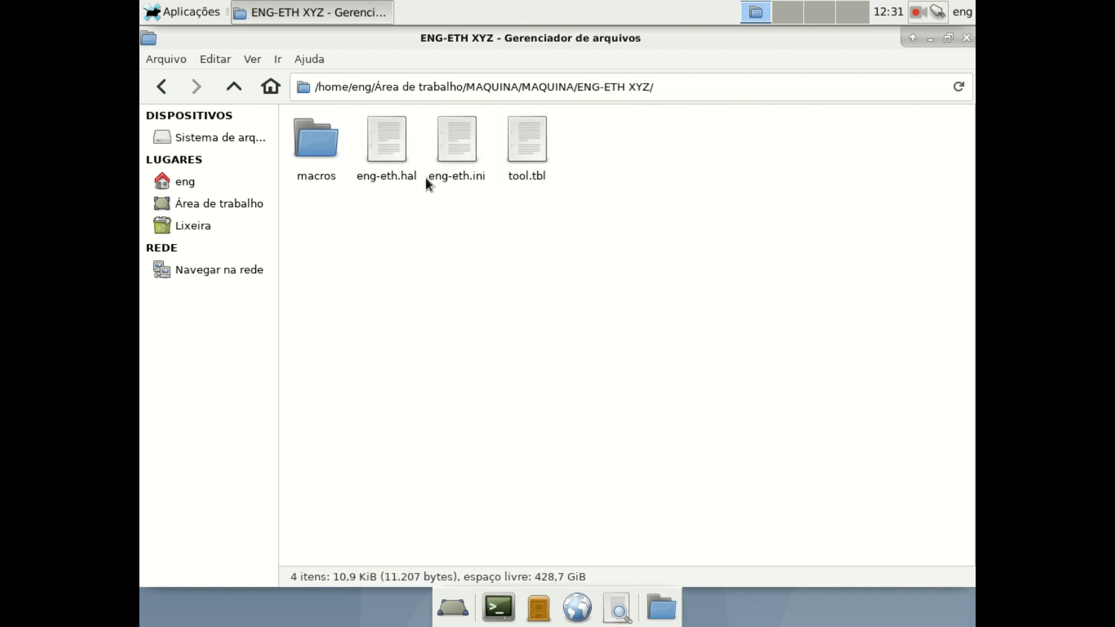
Launch the Stepconf Wizard on the fourth, empty workspace
left_click(856, 16)
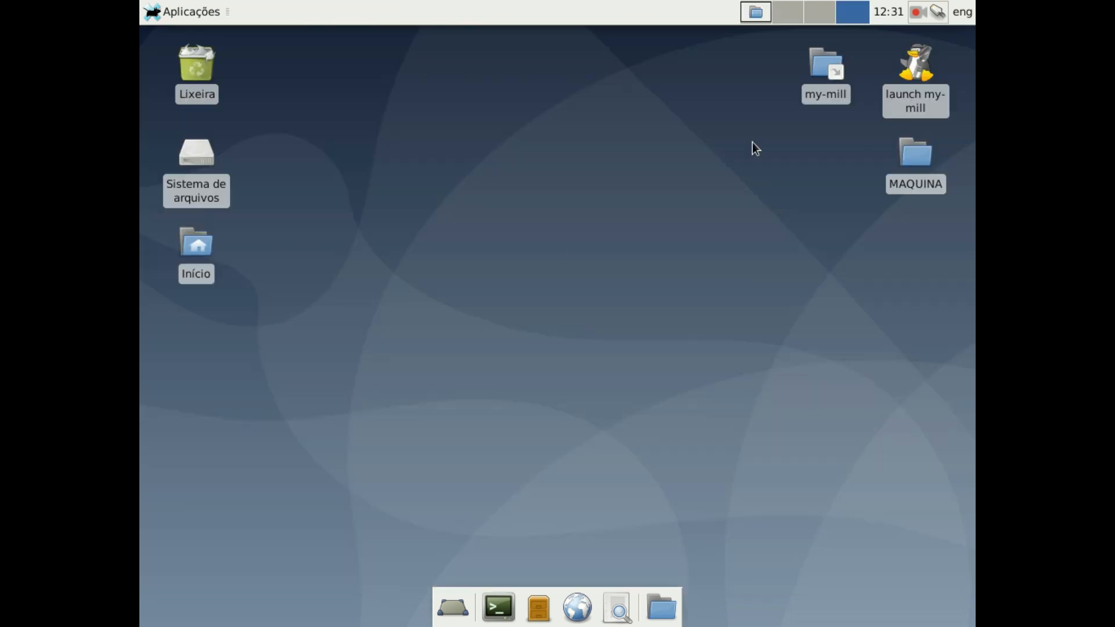
left_click(175, 12)
left_click(199, 13)
left_click(199, 12)
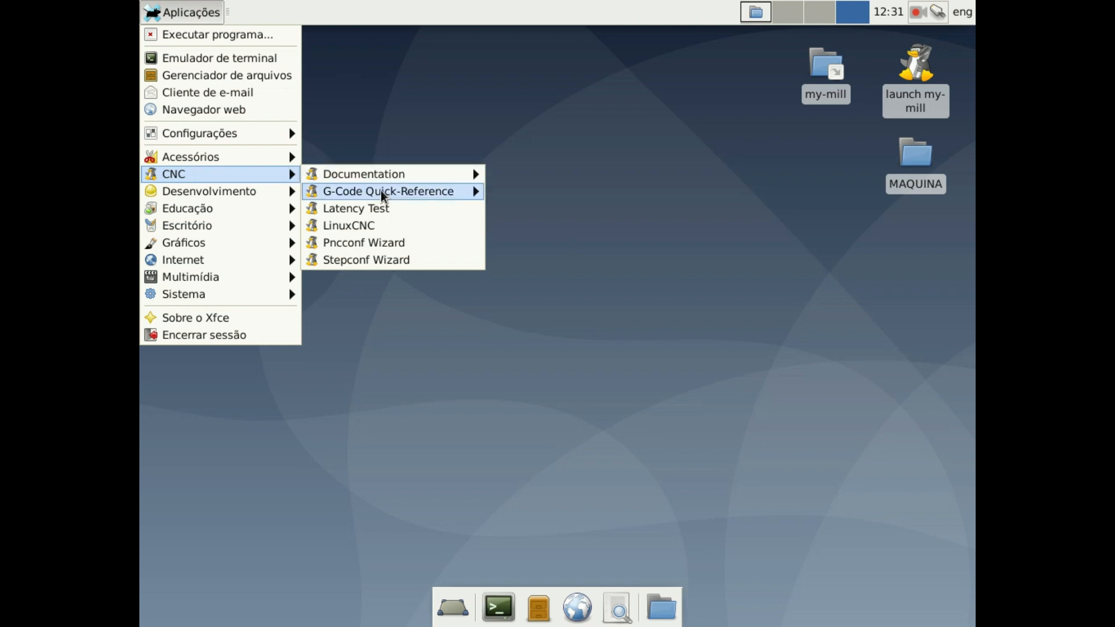
left_click(385, 256)
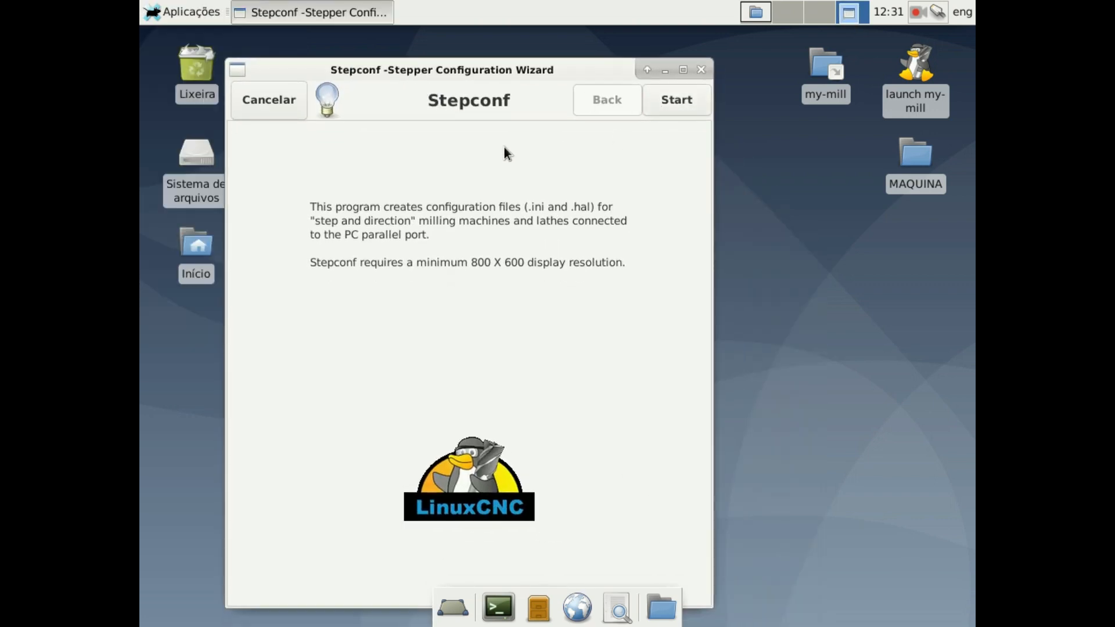
Start a new configuration with the default shortcut options and set the machine name to eng-eth
left_click(677, 99)
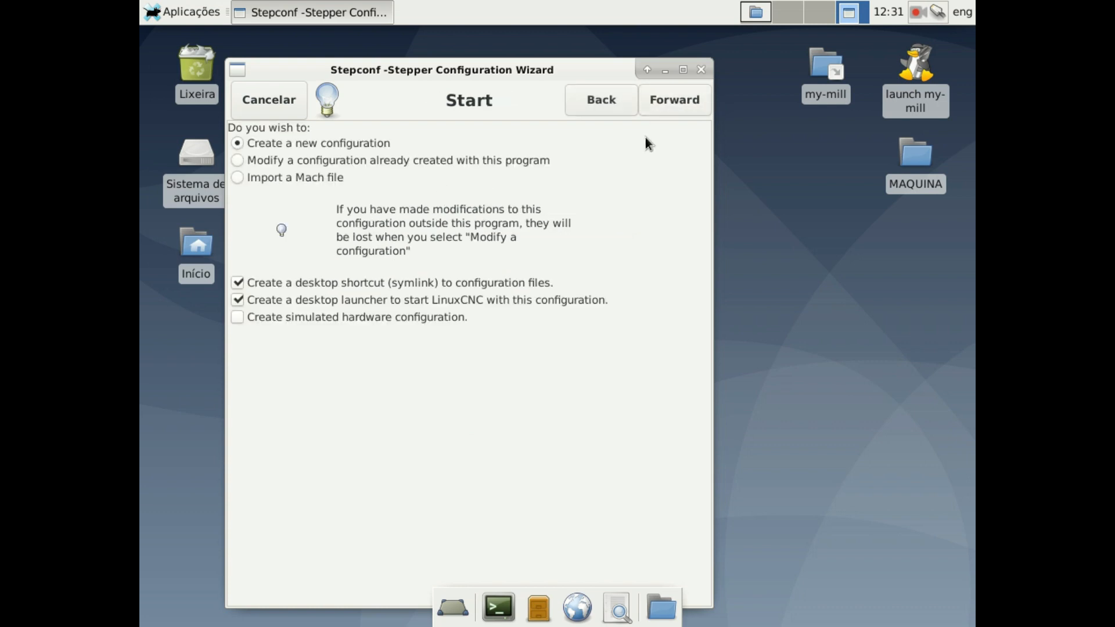
left_click(677, 104)
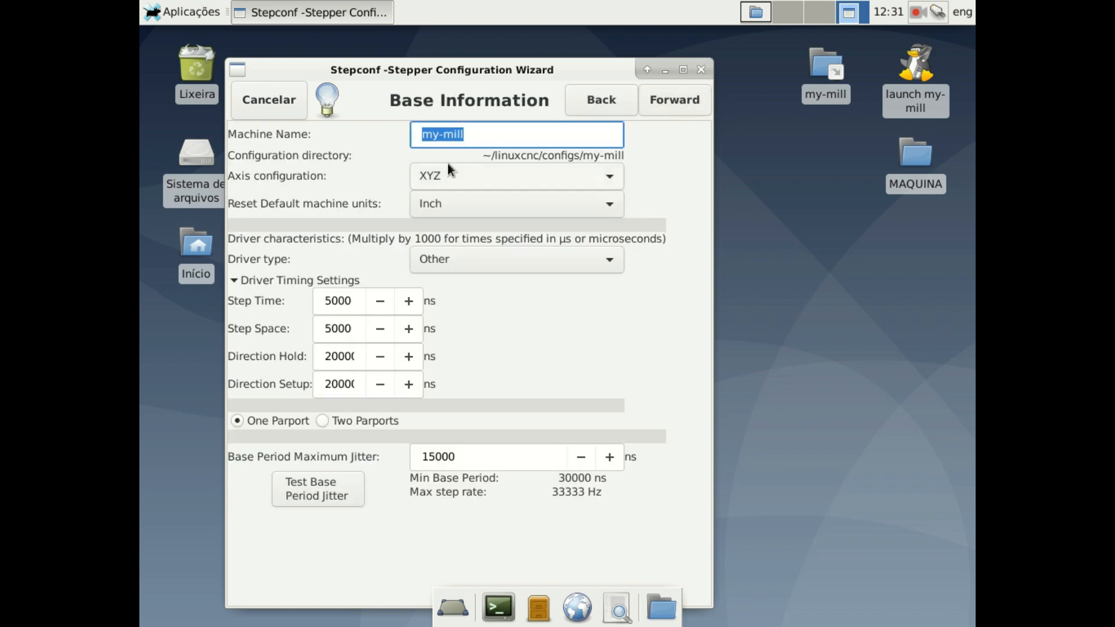
type("eng")
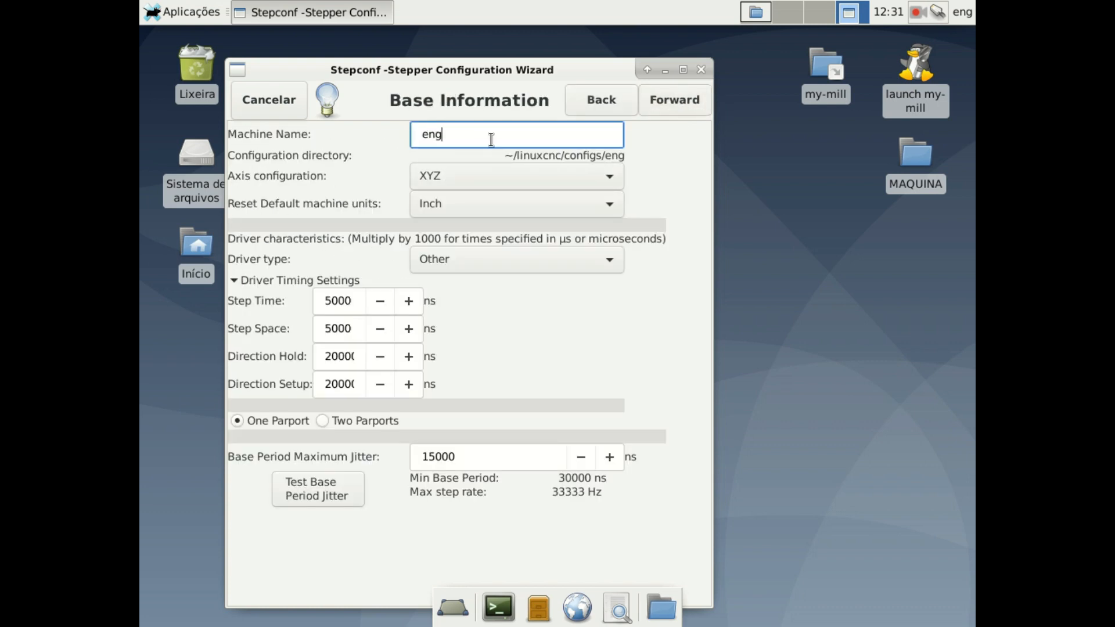
type("-eth")
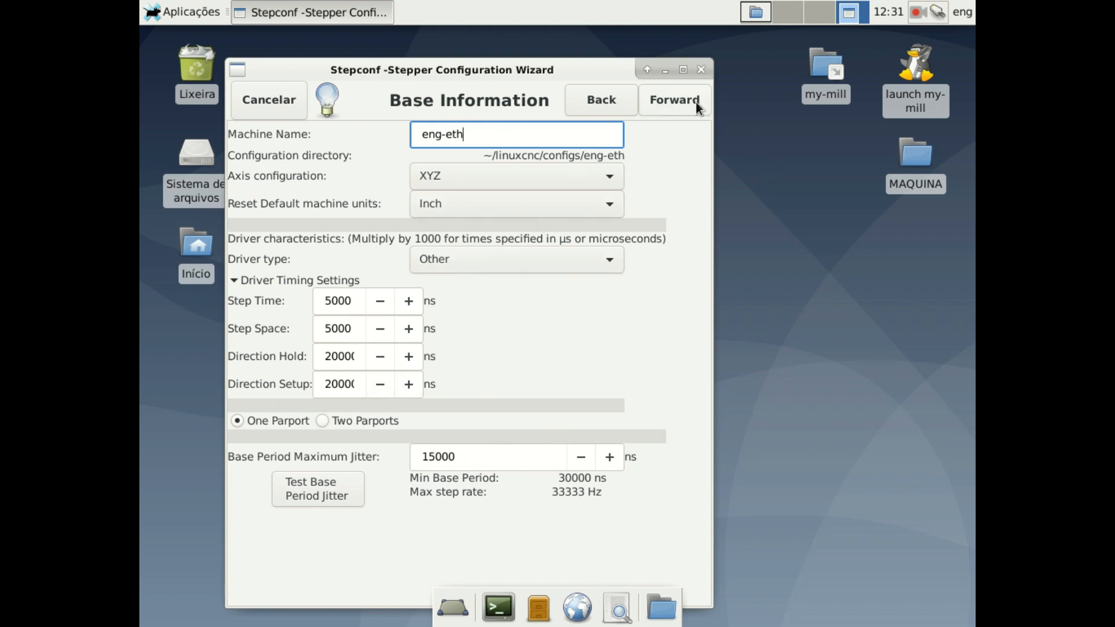
left_click(679, 106)
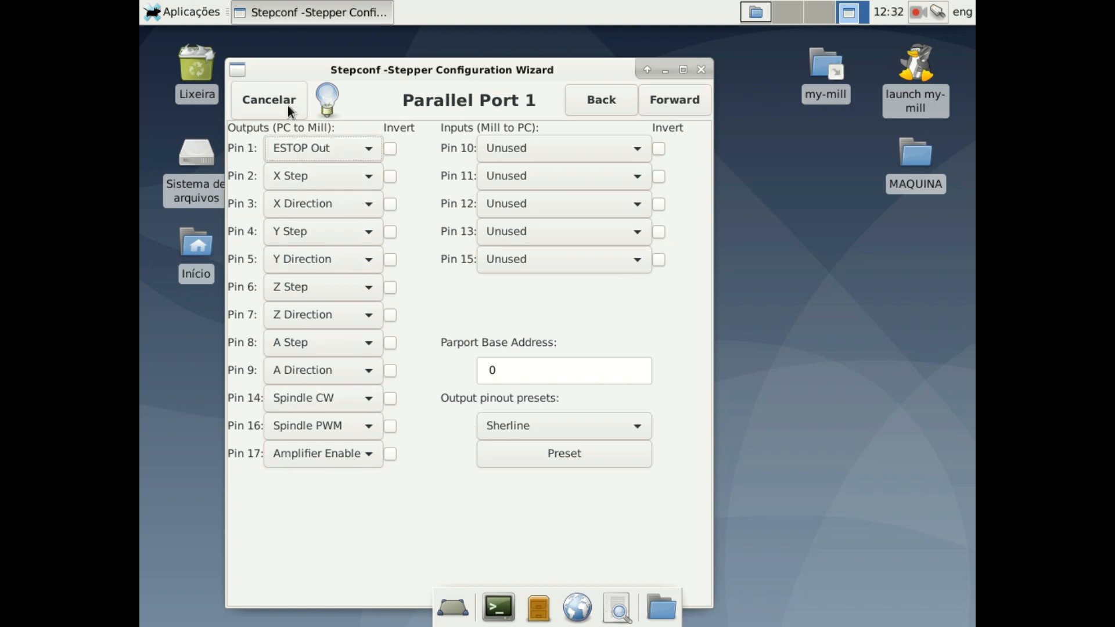
Accept the default parallel port, interface and axis settings, and write the configuration files to disk
left_click(688, 100)
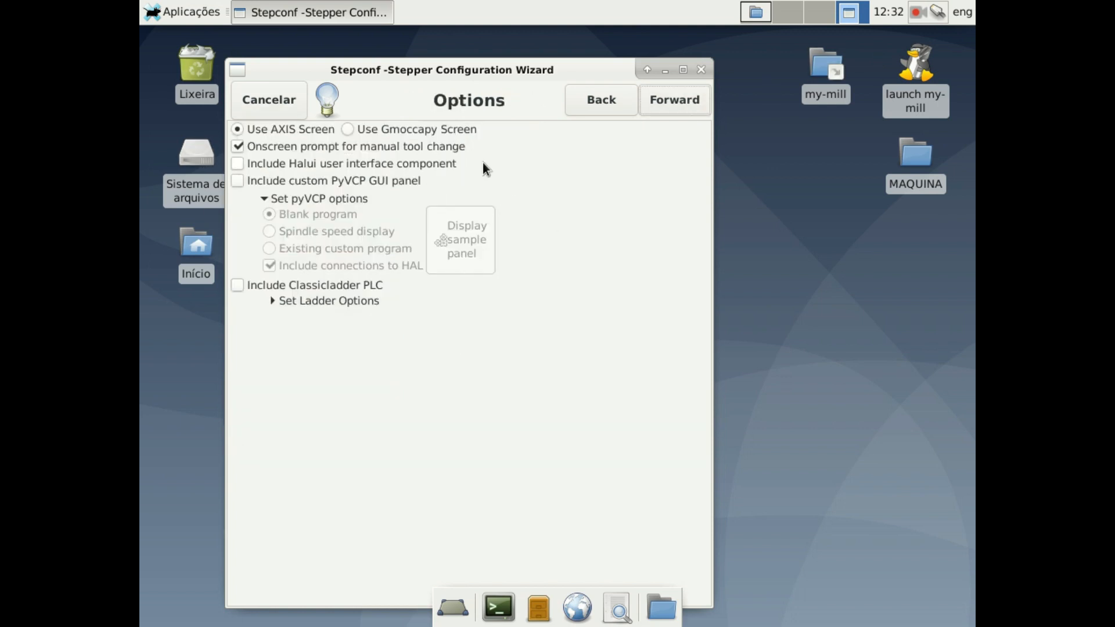
left_click(671, 103)
left_click(709, 110)
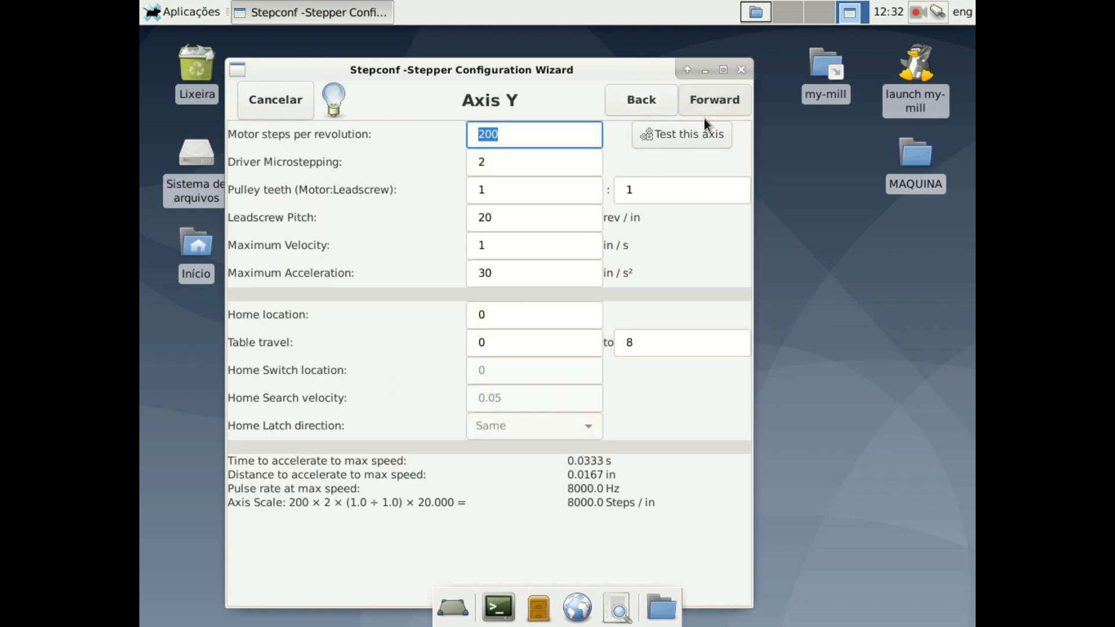
left_click(716, 106)
left_click(730, 105)
left_click(730, 104)
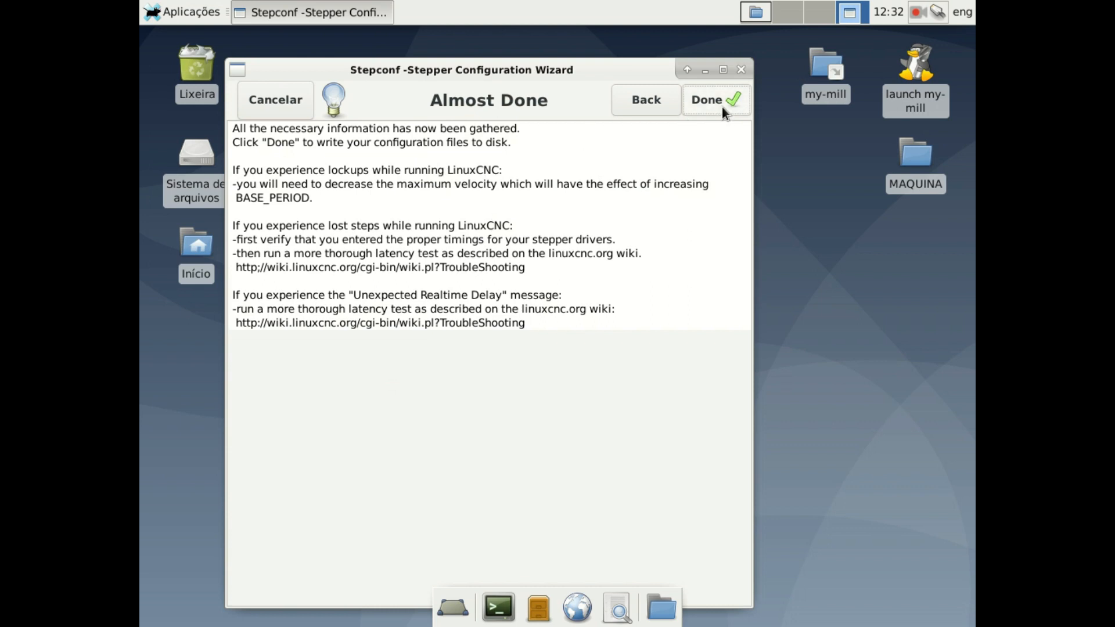
left_click(723, 107)
left_click(550, 401)
Move the launch eng-eth and eng-eth icons to the middle of the desktop and open the eng-eth folder
left_click_drag(197, 424, 556, 245)
left_click_drag(196, 340, 447, 219)
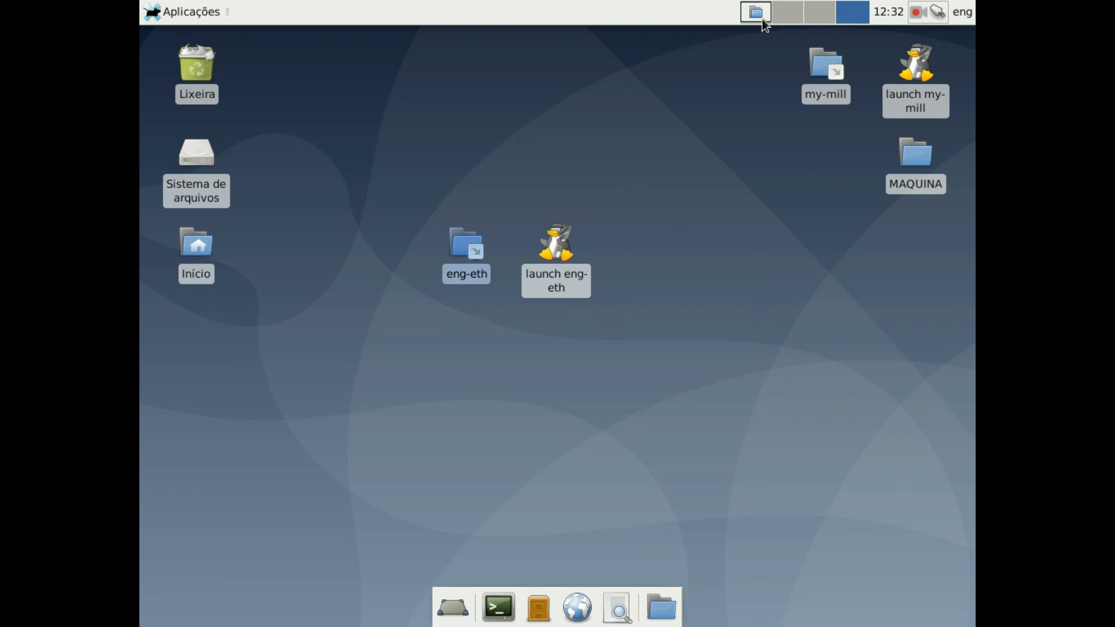
double_click(456, 257)
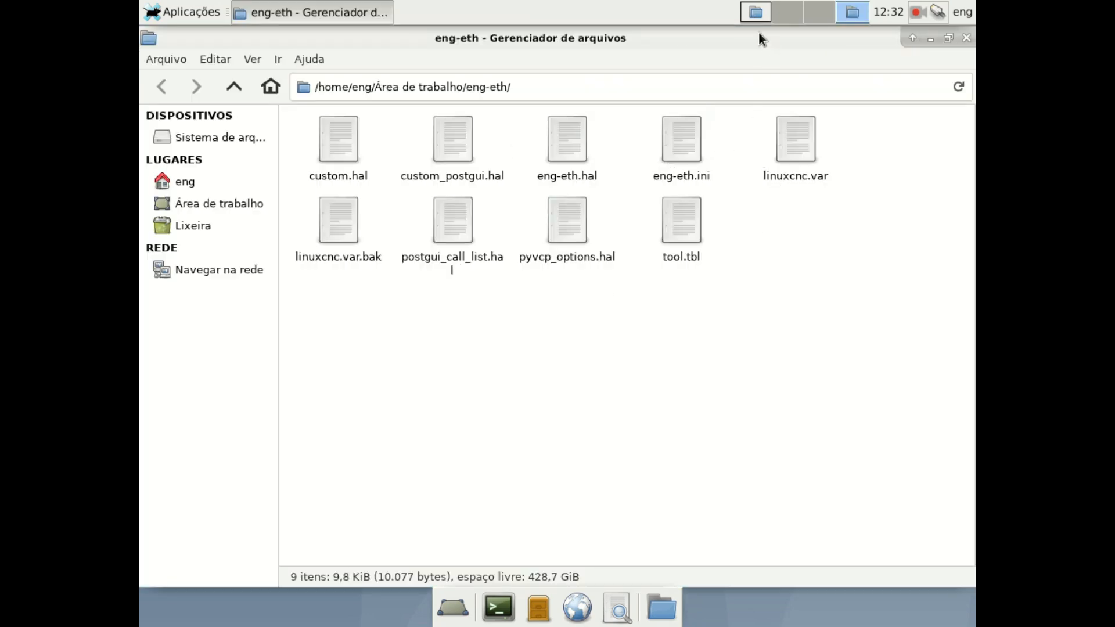
Copy eng-eth.hal, eng-eth.ini and tool.tbl from the ENG-ETH XYZ folder, and close the eng-eth folder window
left_click(756, 12)
left_click(162, 86)
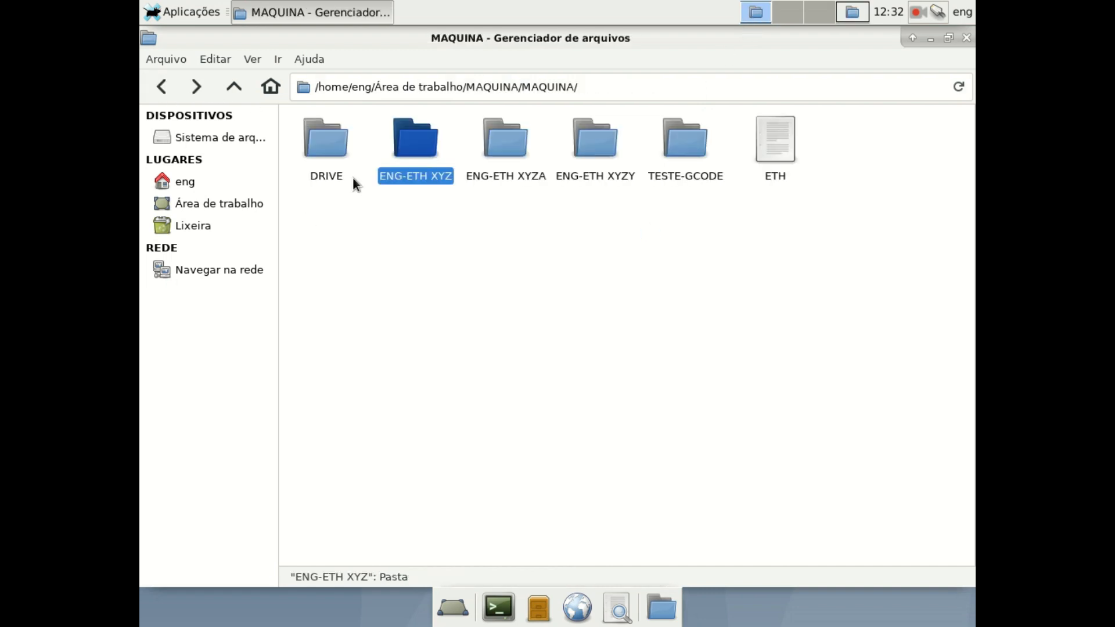
double_click(427, 137)
left_click_drag(374, 250, 527, 149)
right_click(539, 150)
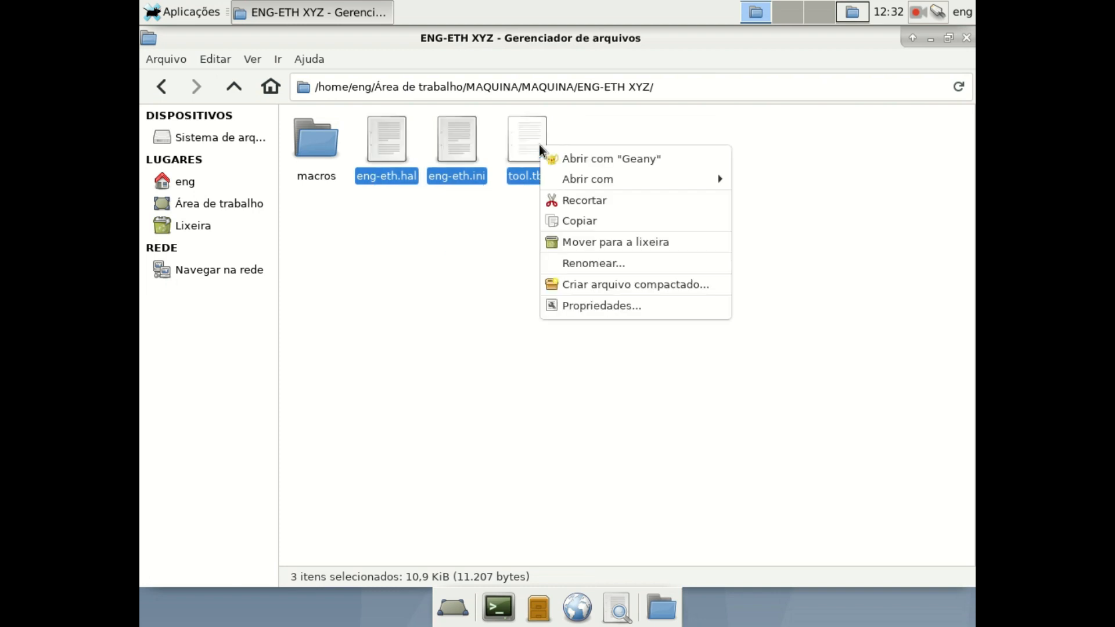
left_click(580, 242)
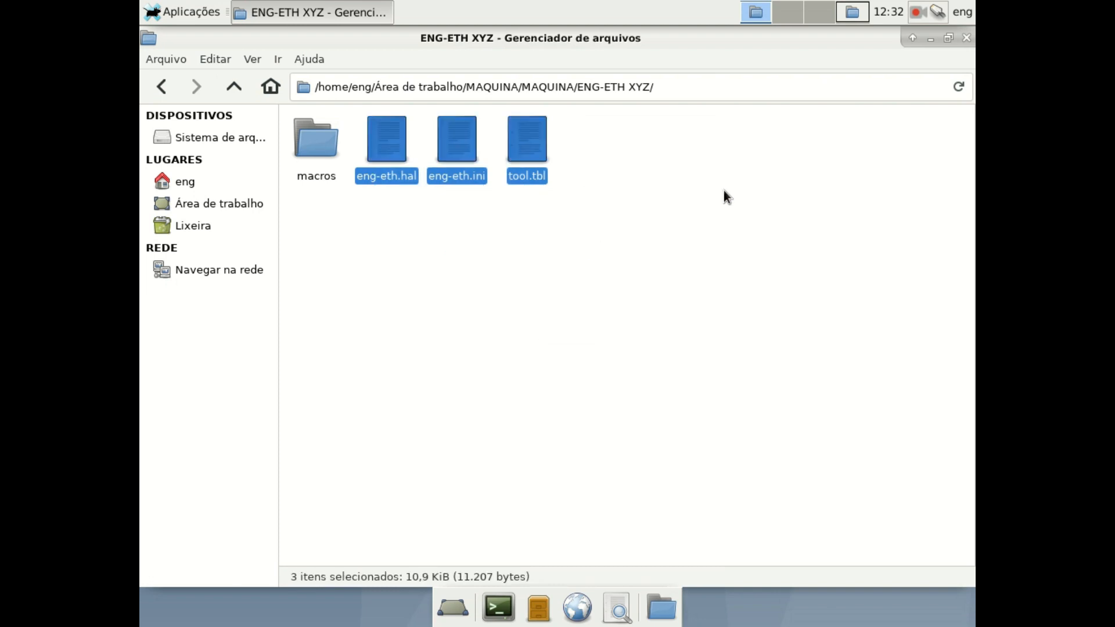
left_click(851, 11)
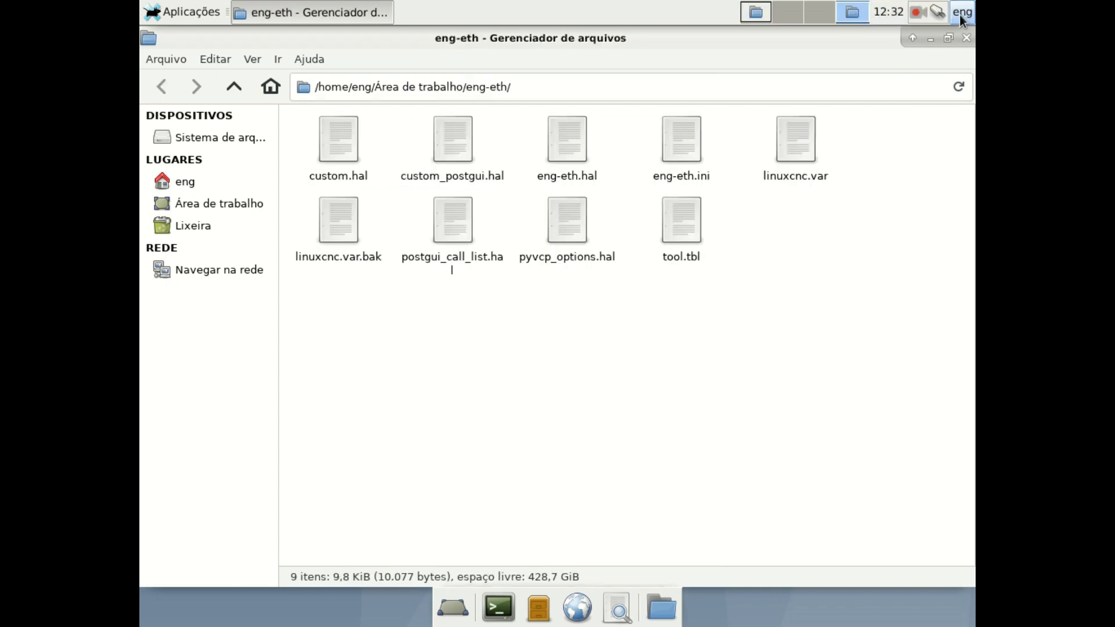
left_click(967, 38)
Move the launch eng-eth and eng-eth icons up one row on the desktop and close the ENG-ETH XYZ window
left_click(556, 251)
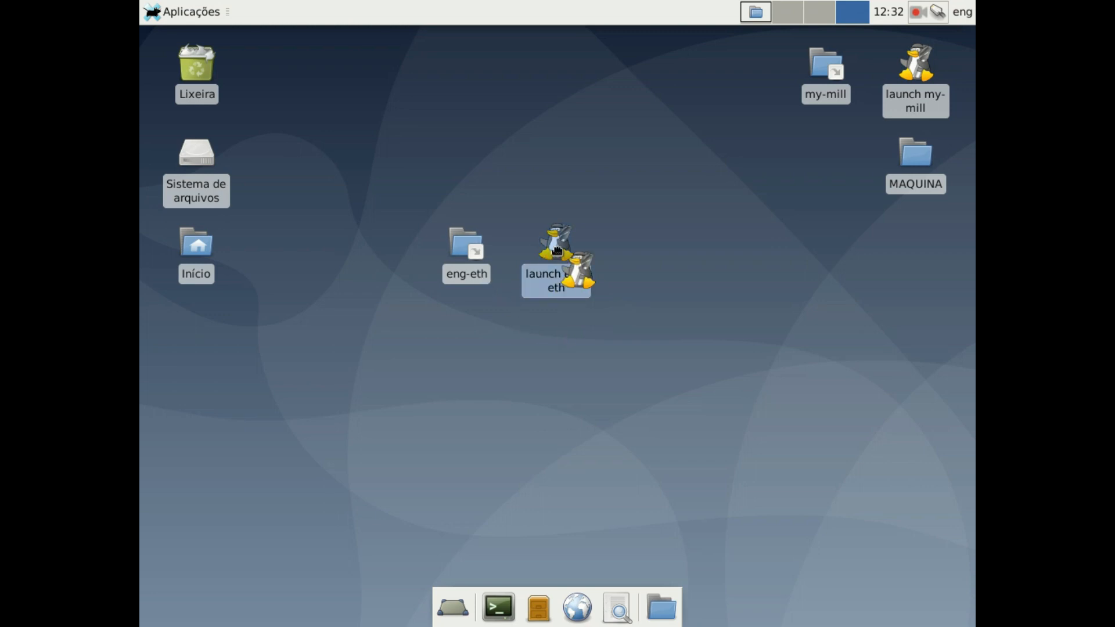
left_click_drag(557, 251, 557, 162)
left_click_drag(466, 247, 466, 157)
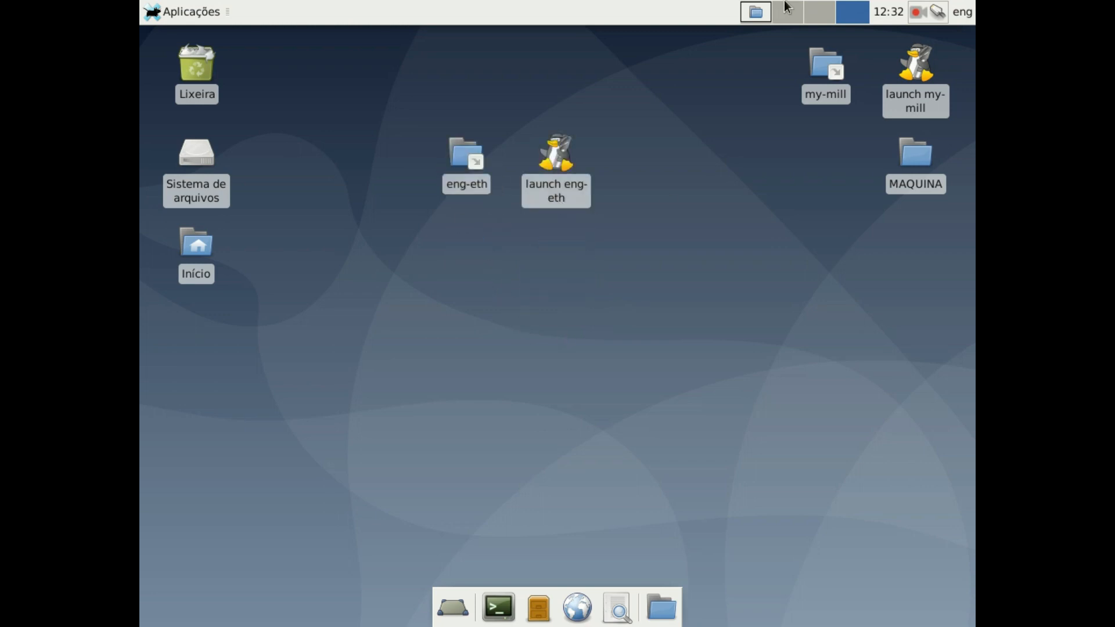
left_click(756, 12)
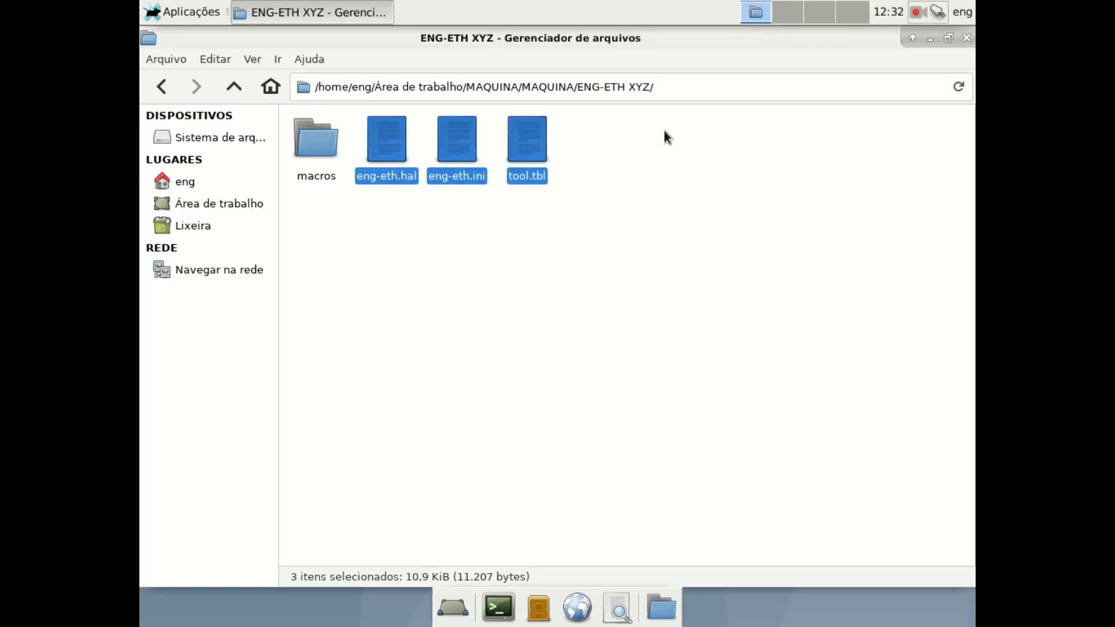
left_click(967, 40)
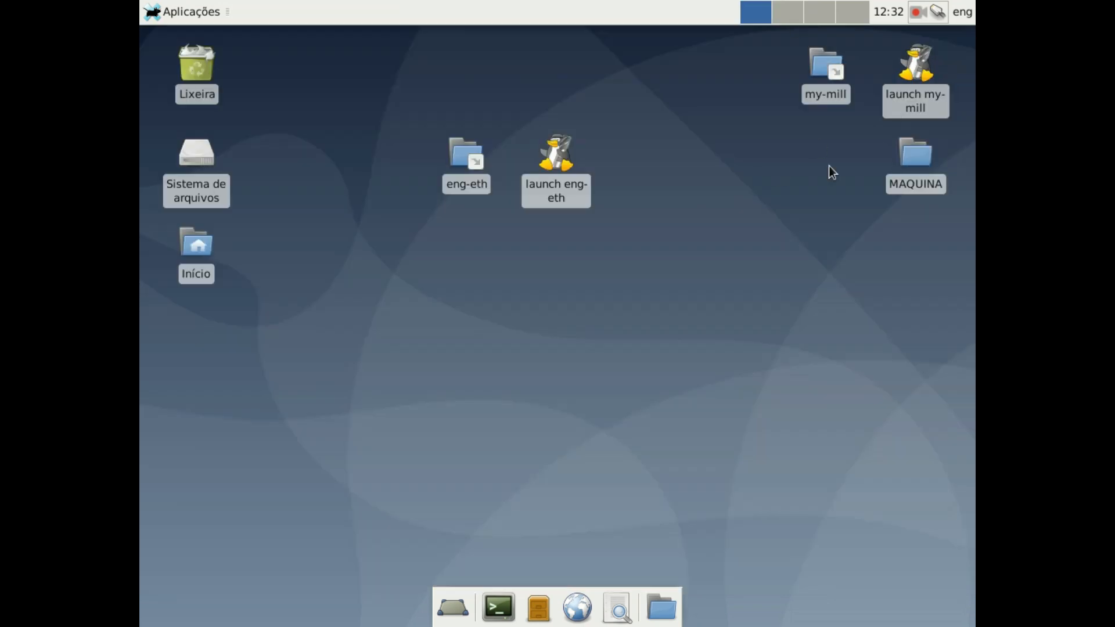
Copy eng-eth.hal, eng-eth.ini and tool.tbl from MAQUINA/MAQUINA/ENG-ETH XYZ and close the folder window
double_click(915, 155)
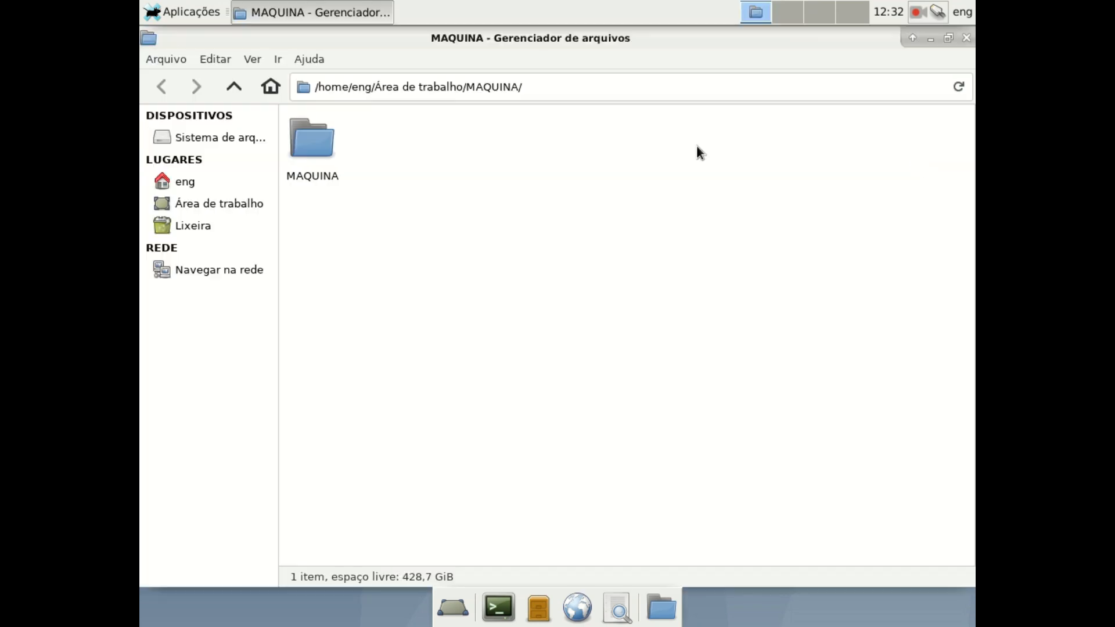
left_click(323, 141)
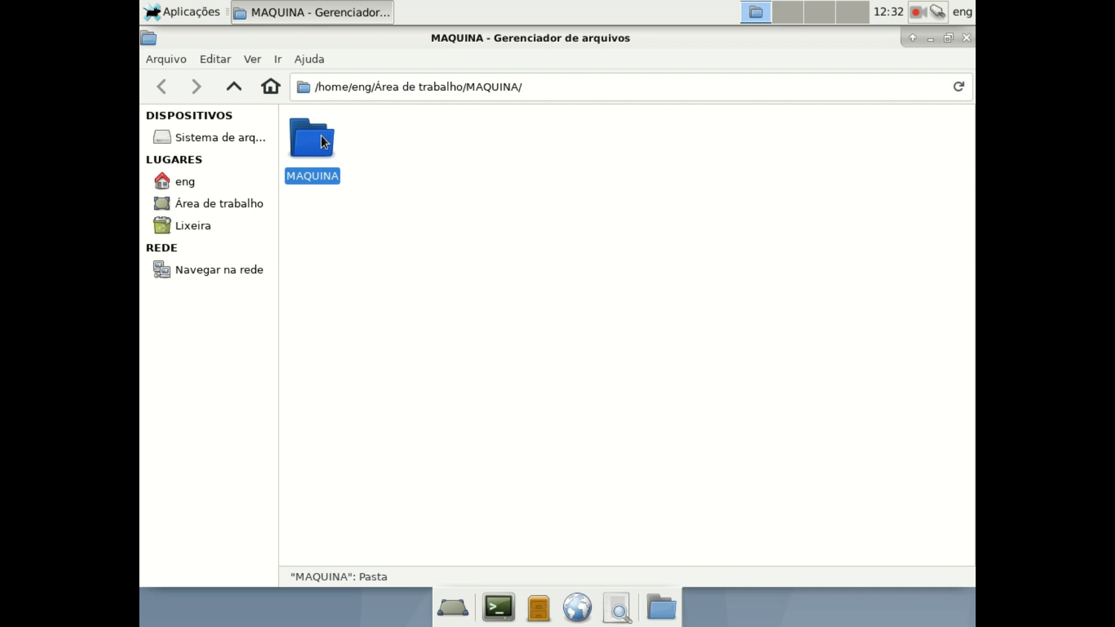
double_click(308, 148)
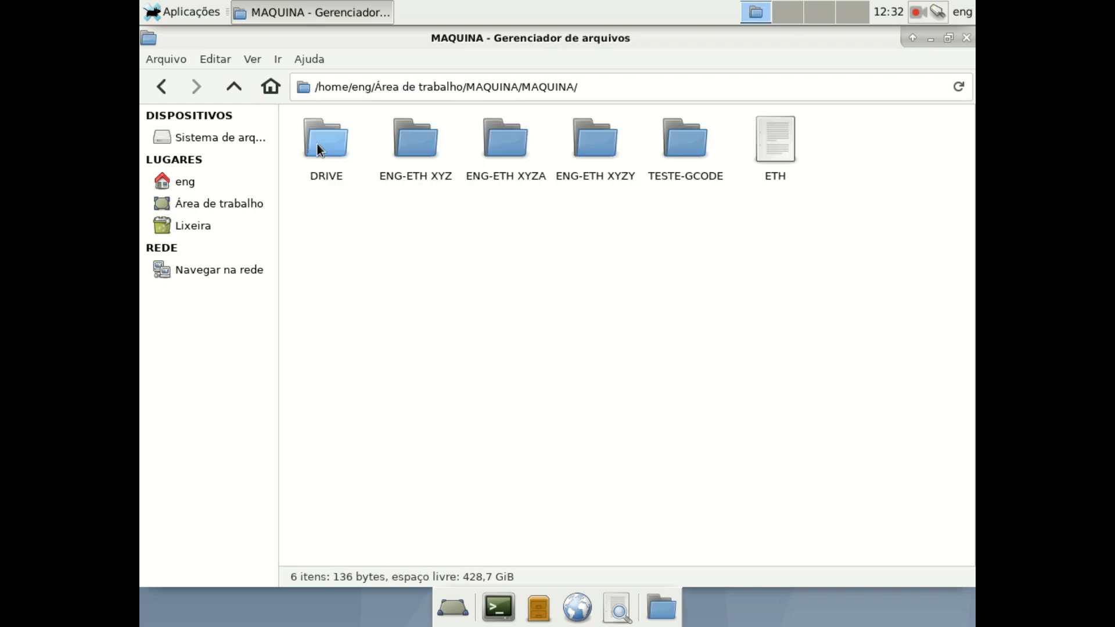
double_click(415, 140)
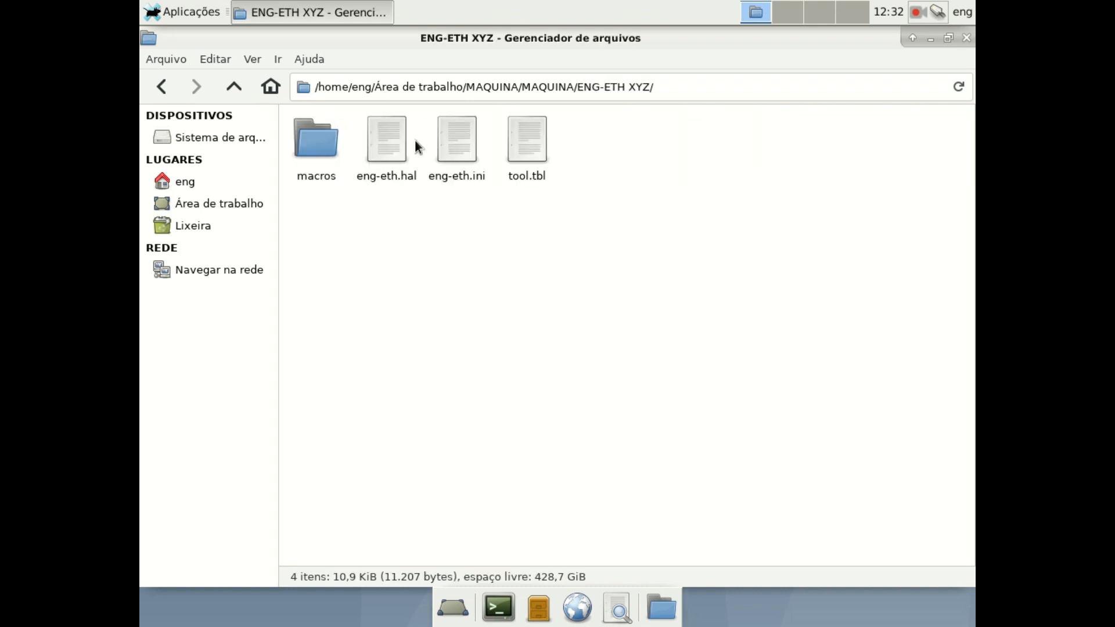
left_click_drag(385, 257, 535, 147)
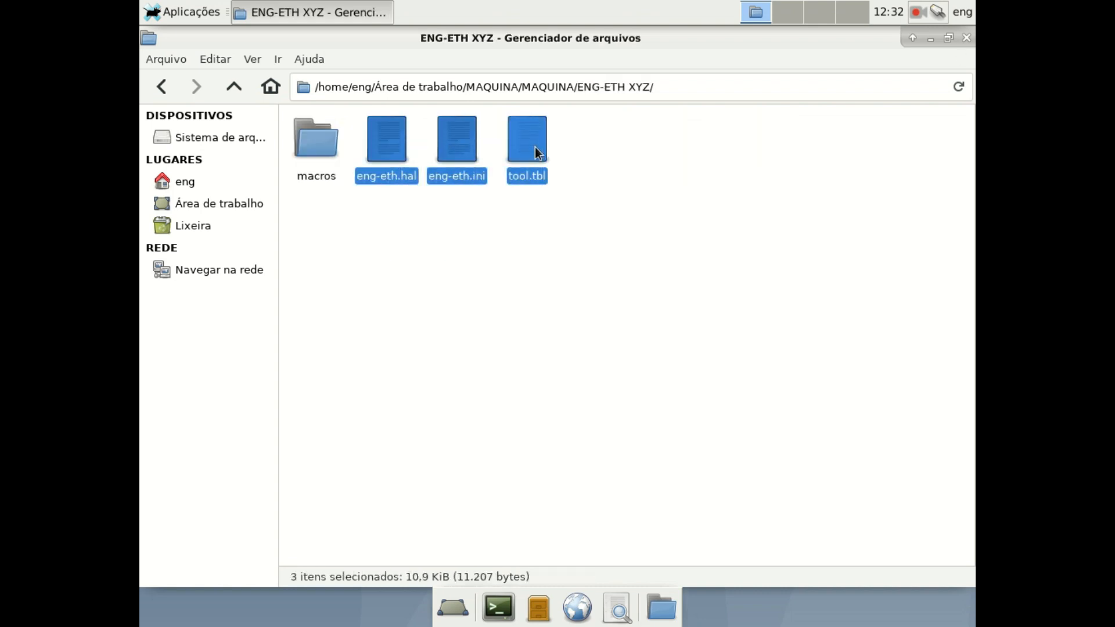
right_click(535, 147)
left_click(559, 246)
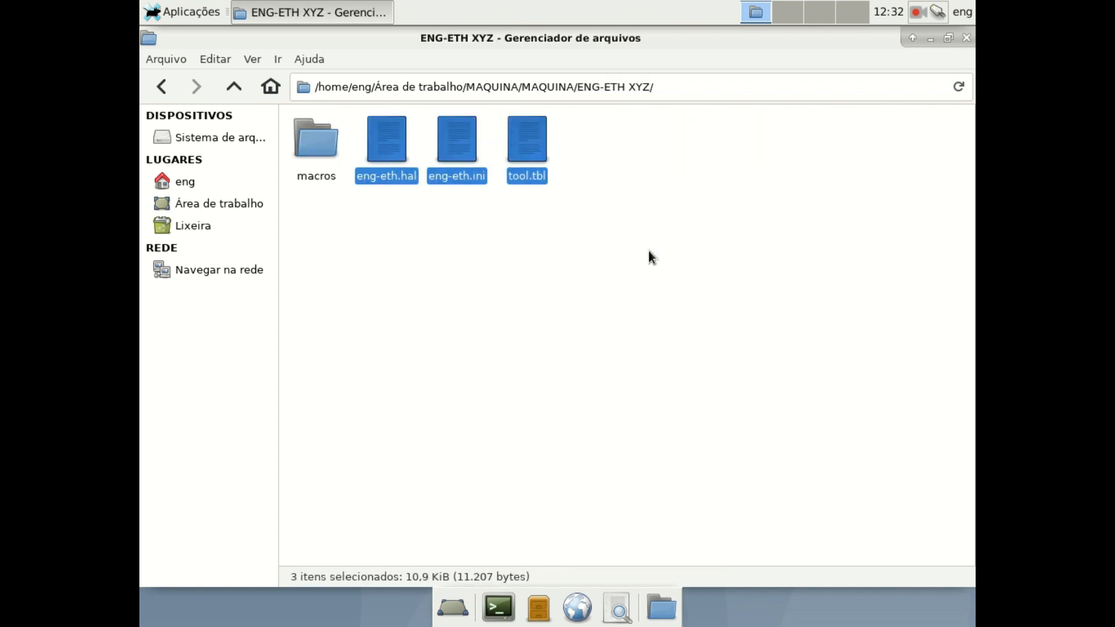
left_click(969, 38)
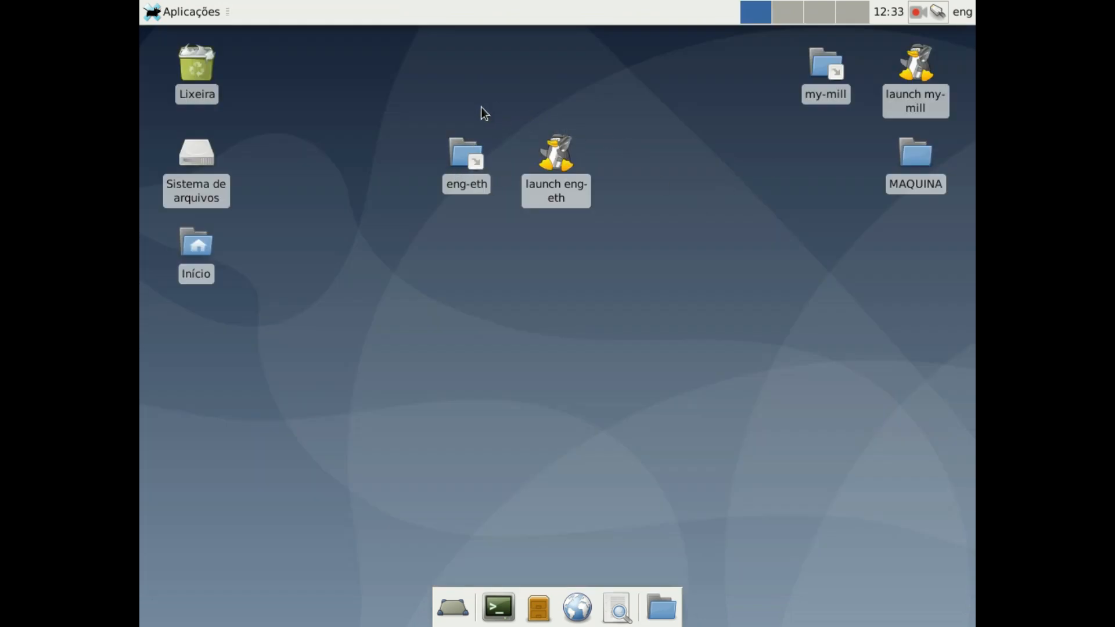
Paste the copied files into the desktop's eng-eth folder, replacing the existing ones, and close the window
double_click(466, 166)
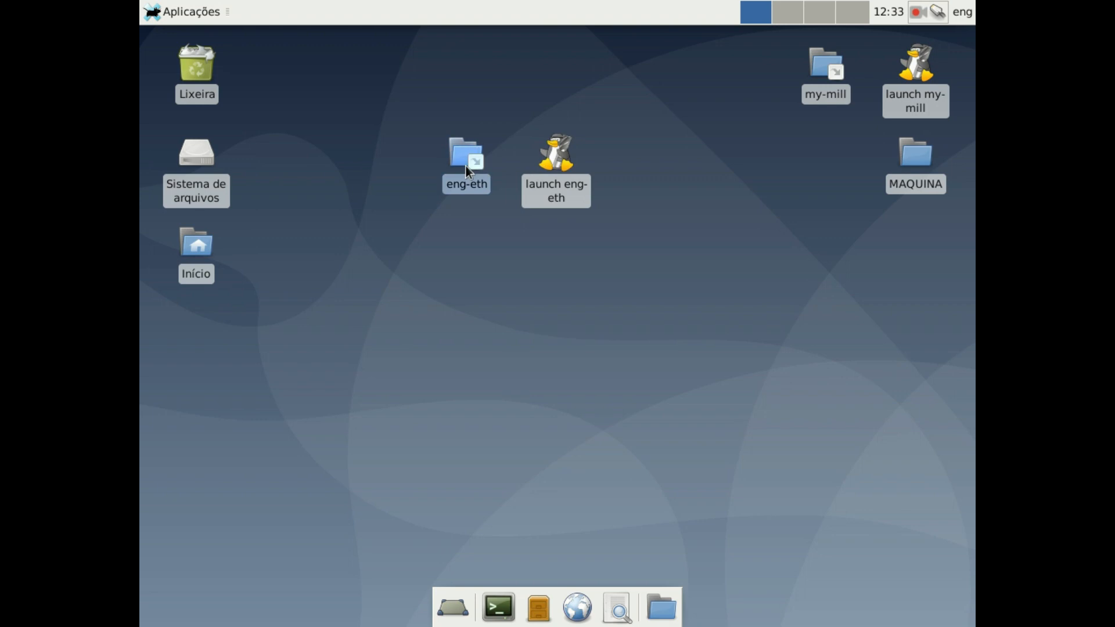
right_click(493, 367)
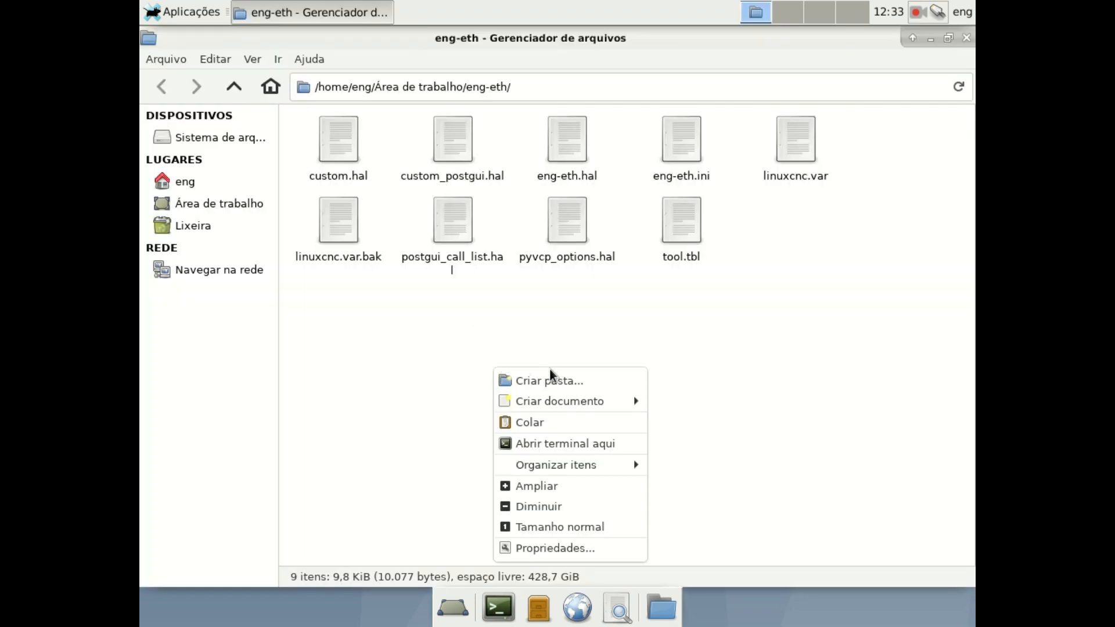
left_click(552, 425)
left_click(668, 431)
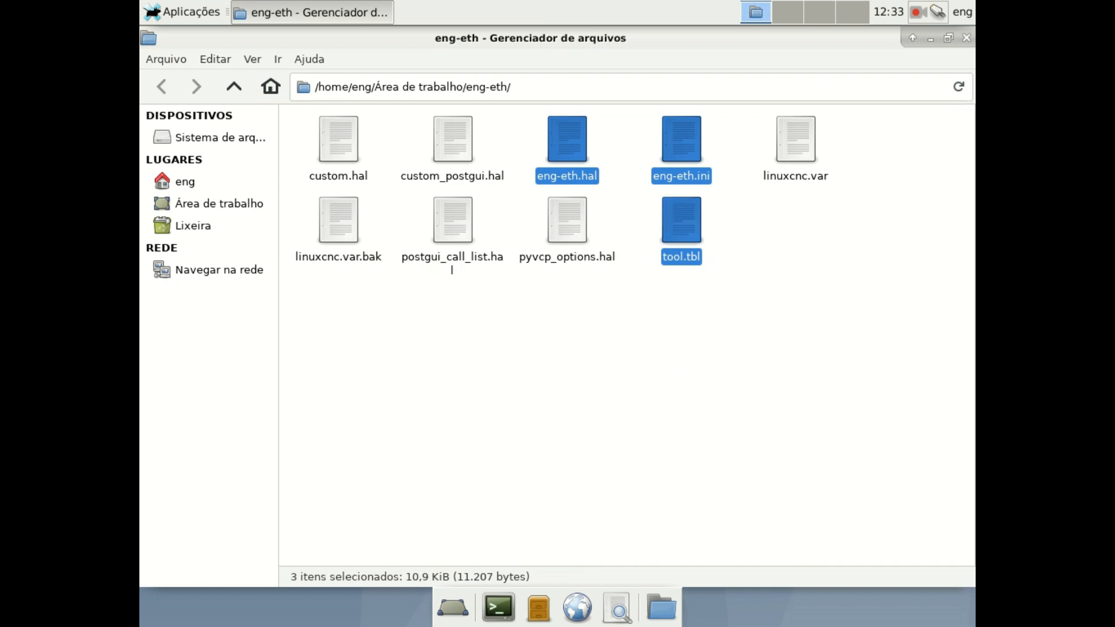
left_click(966, 38)
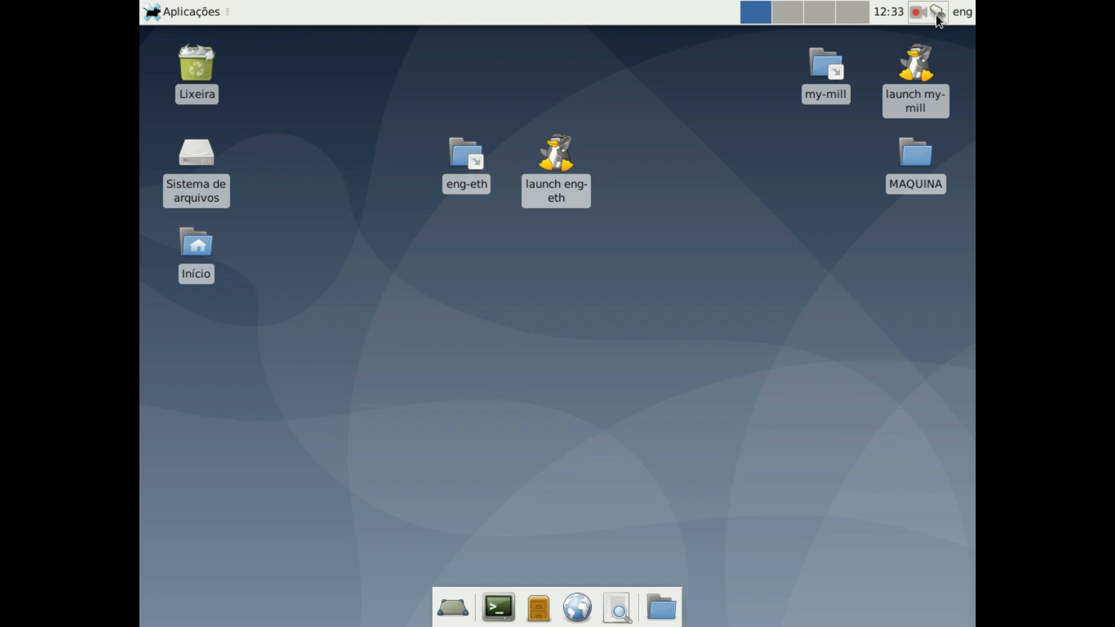
Disconnect the active Ethernet network and reconnect it to eng-e2
mouse_move(937, 19)
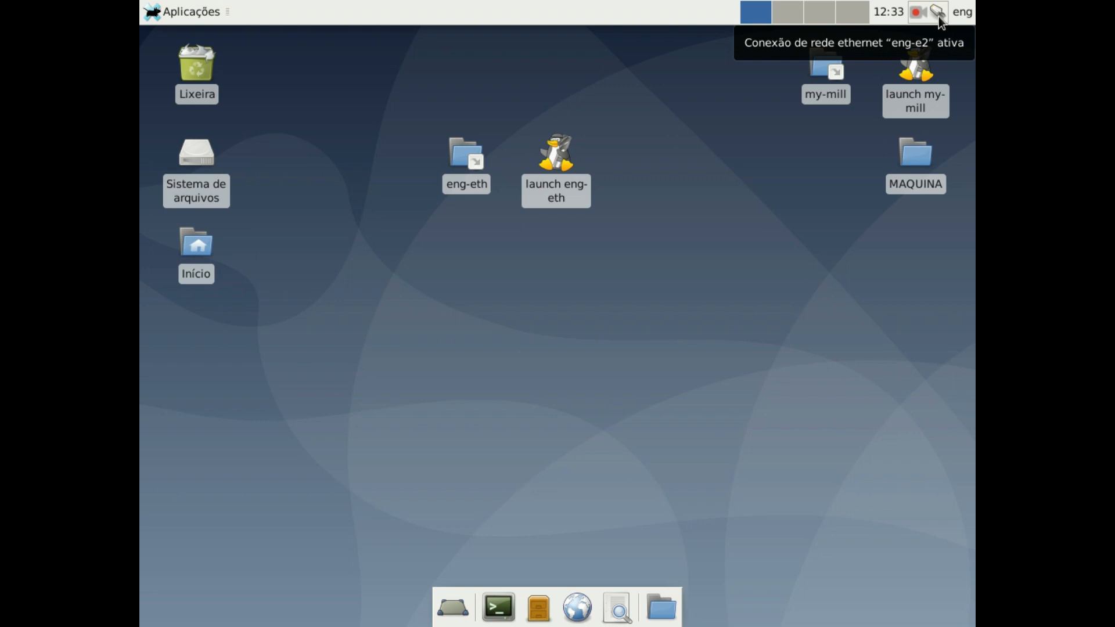
left_click(938, 17)
left_click(853, 81)
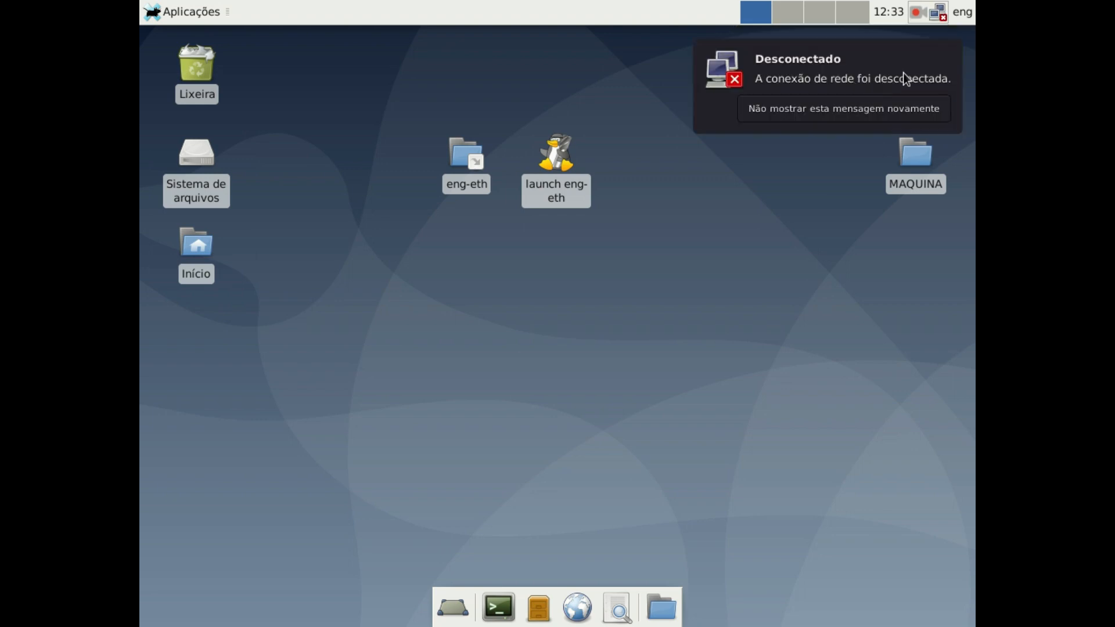
left_click(939, 14)
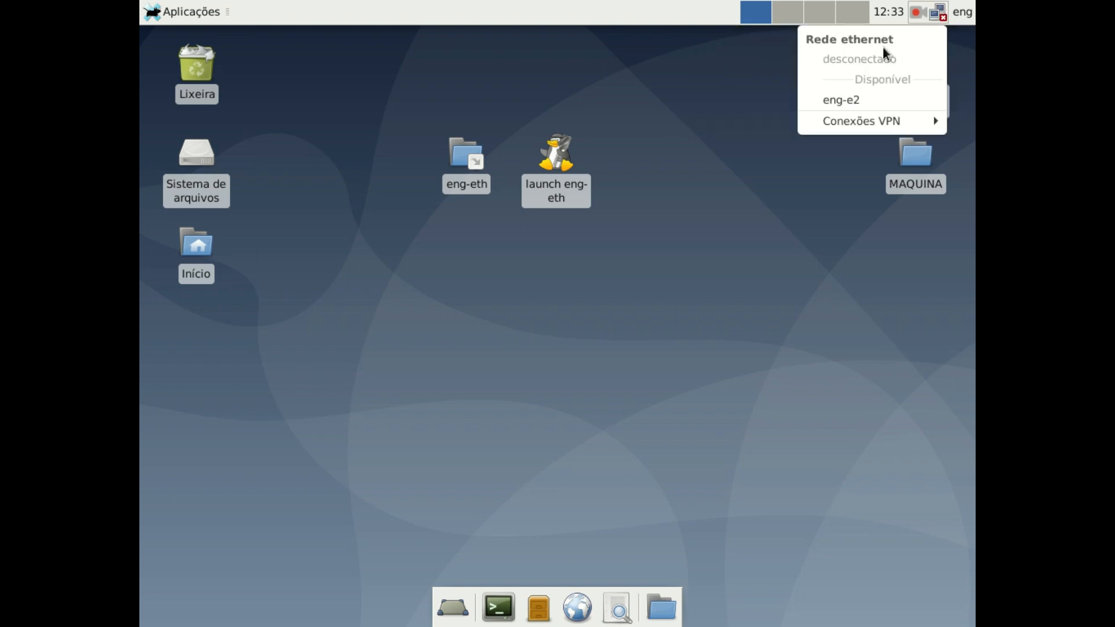
left_click(840, 98)
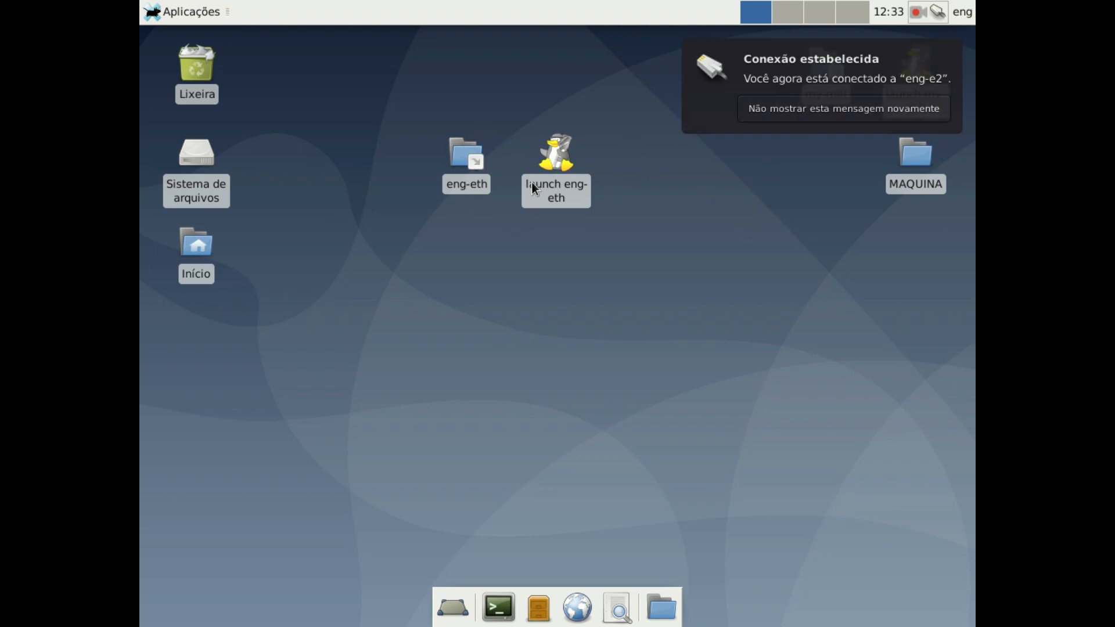
Launch the eng-eth configuration, release the emergency stop, and power on and home all axes of the machine
double_click(573, 158)
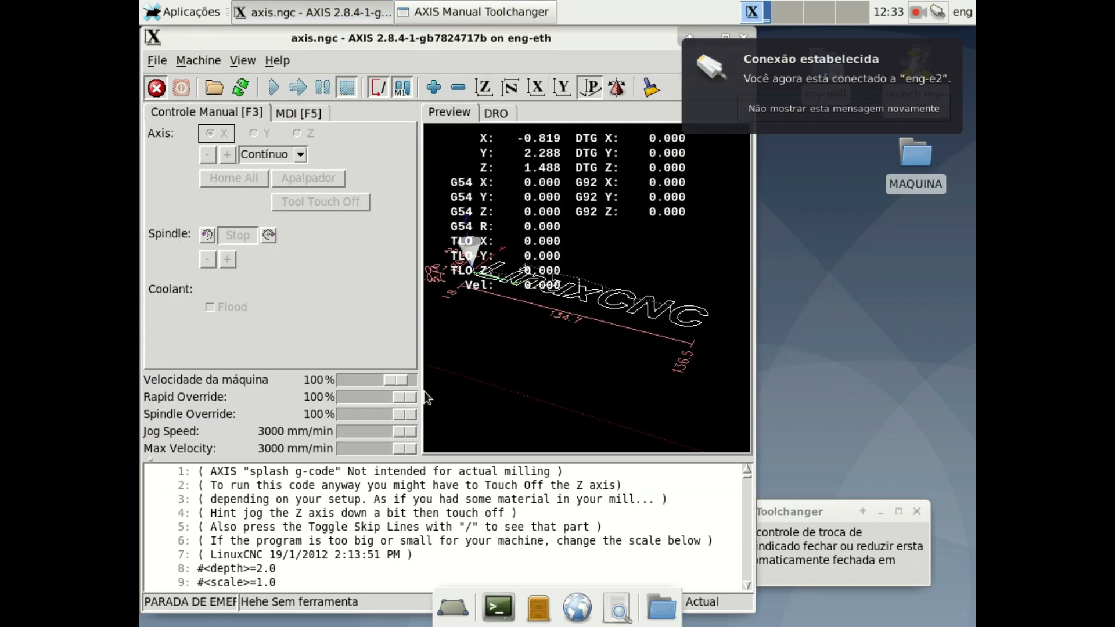
left_click(155, 88)
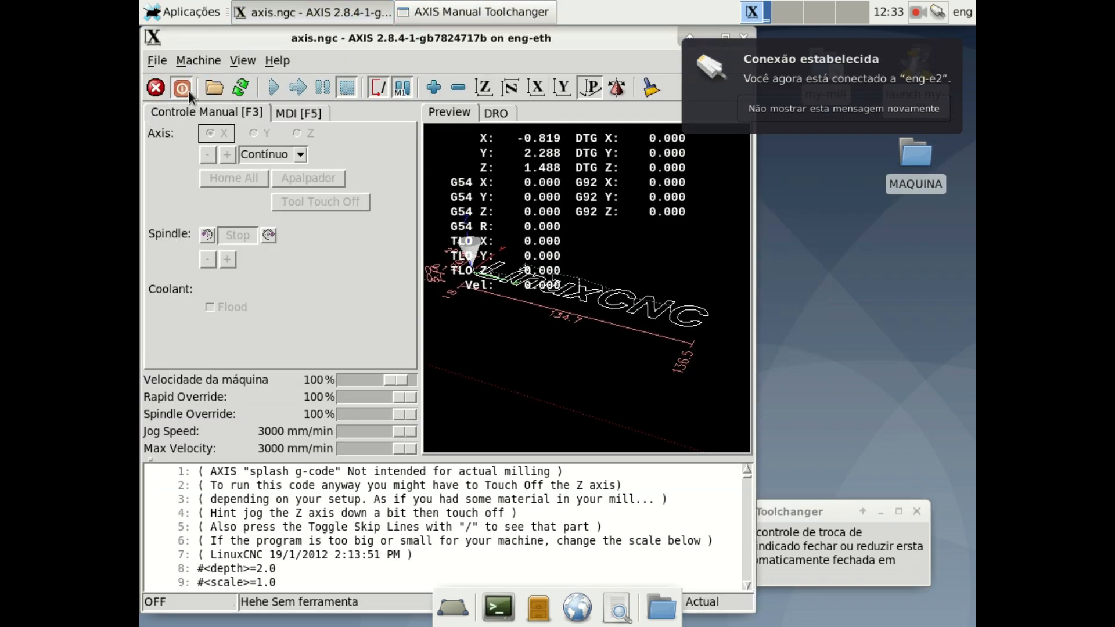
left_click(189, 92)
left_click(223, 179)
Load DESBASTE FRESA TOPO 6MM.ngc from TESTE-GCODE and run it, acknowledging the change to tool 6
left_click(214, 88)
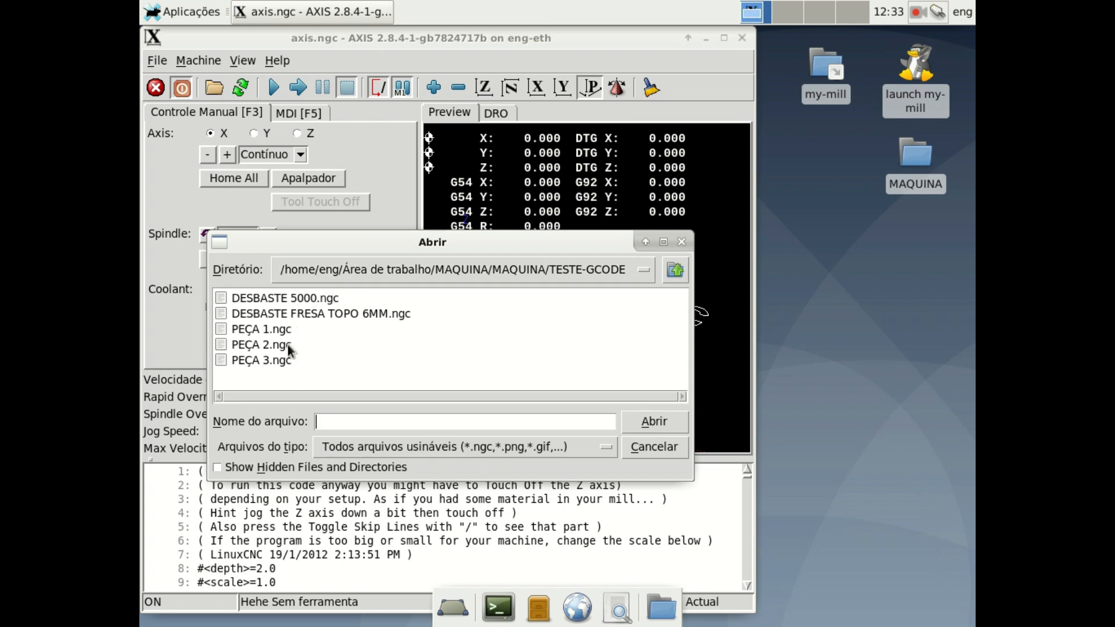
double_click(349, 314)
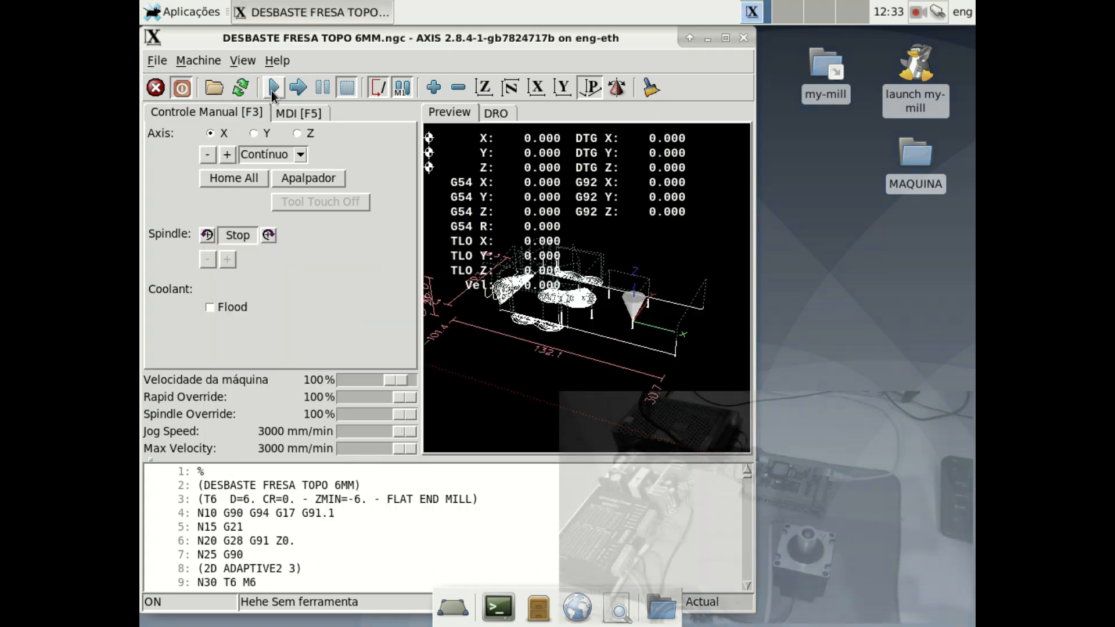
left_click(242, 179)
left_click(519, 342)
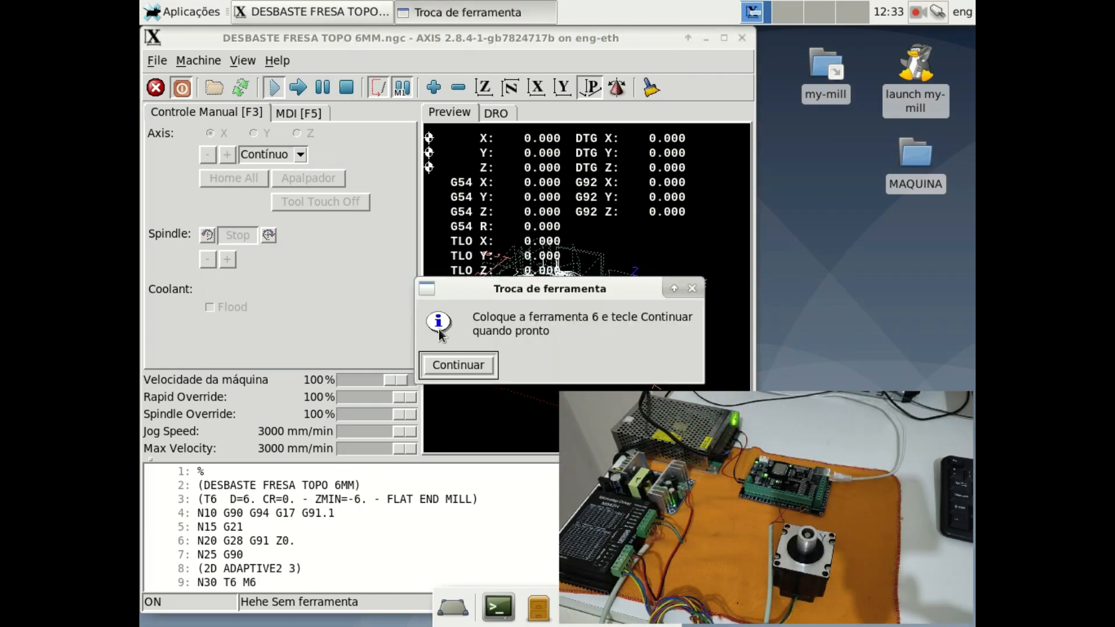
left_click(465, 363)
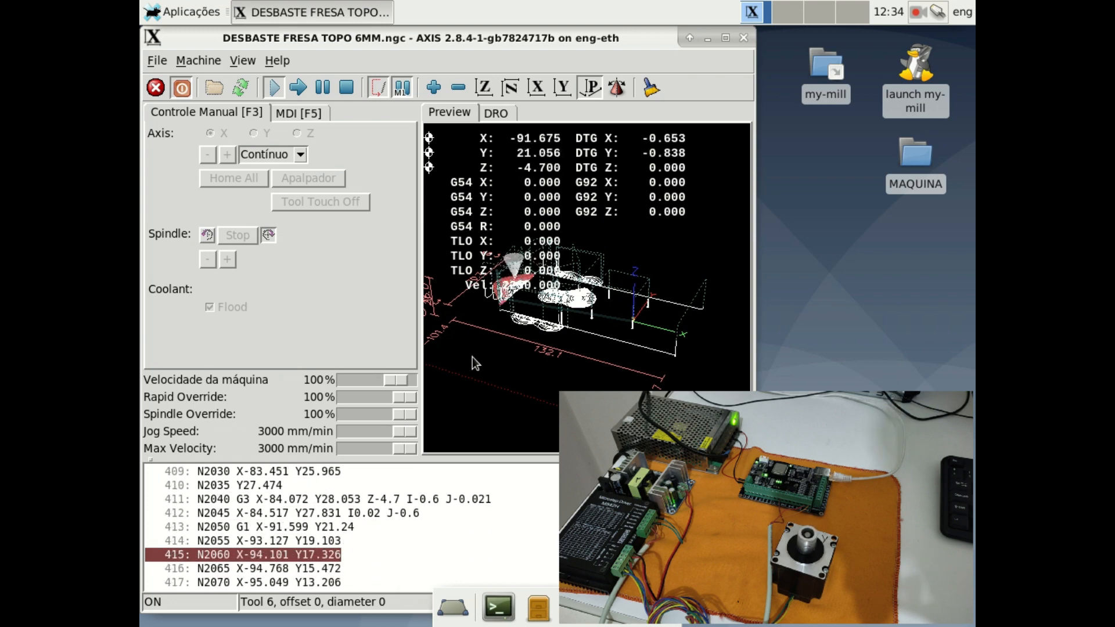
On the fourth workspace, open eng-eth.ini and eng-eth.hal from the desktop's eng-eth folder in the text editor
left_click(839, 17)
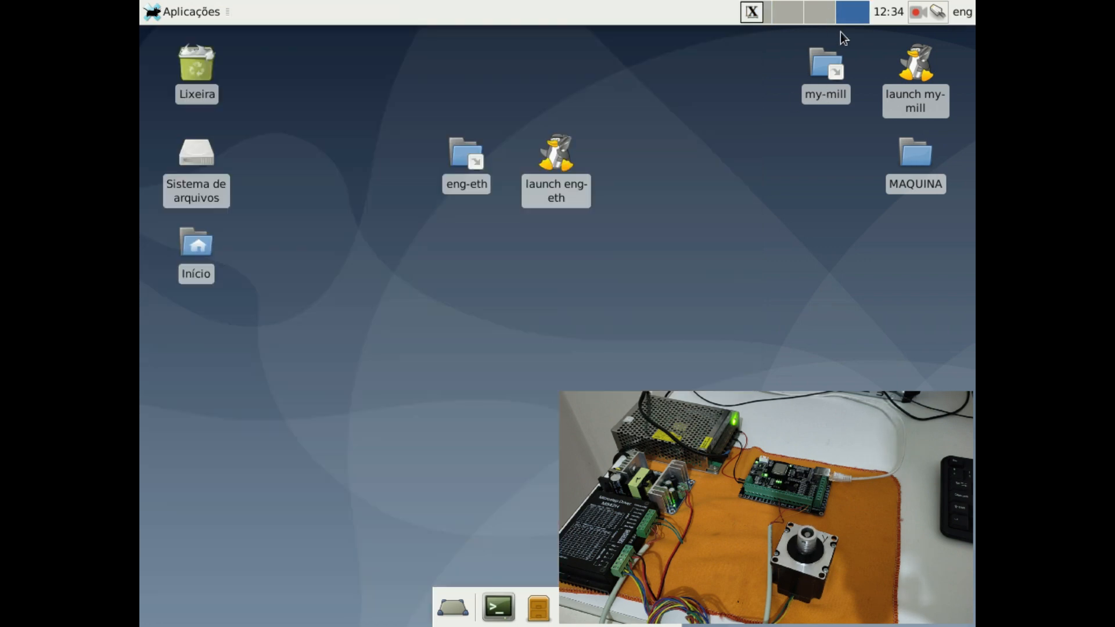
double_click(470, 167)
double_click(681, 140)
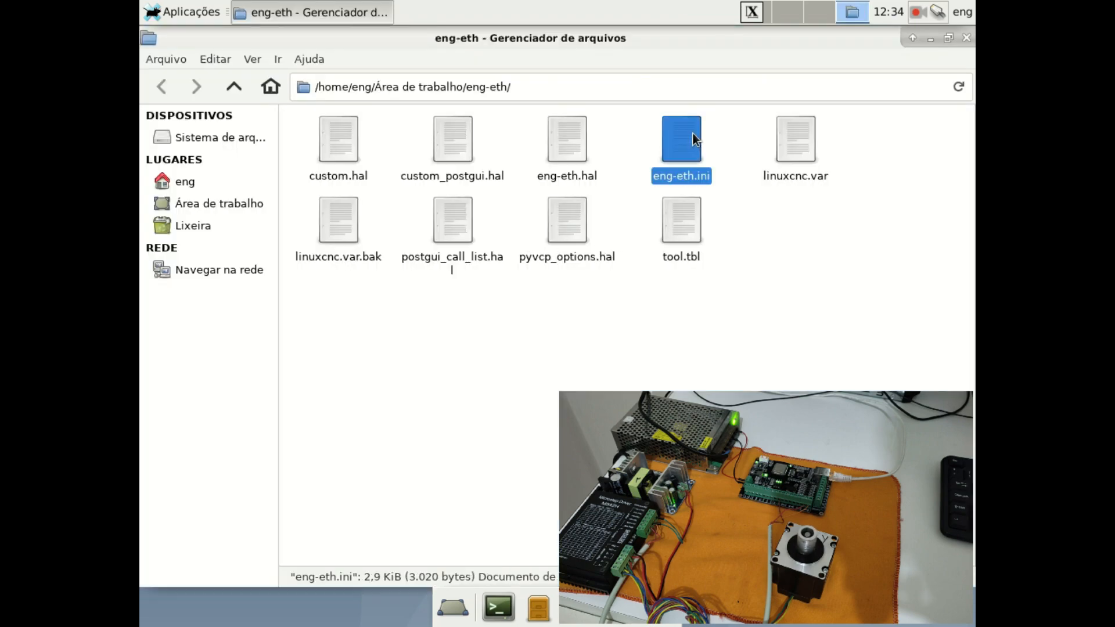
left_click(447, 12)
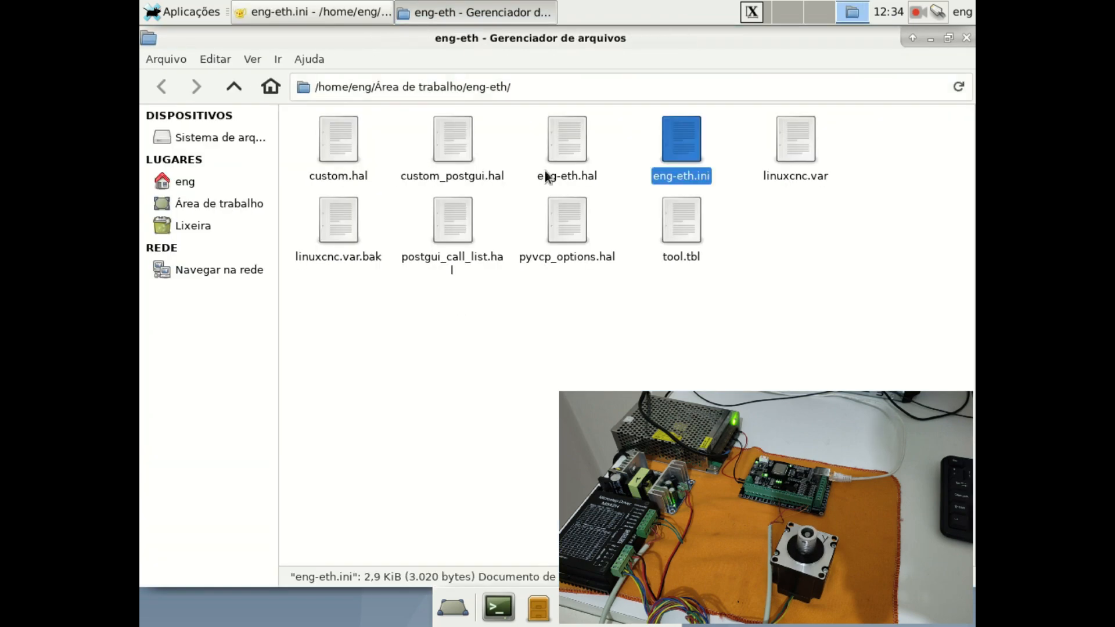
double_click(563, 138)
Examine the display velocities and PROGRAM_PREFIX path in eng-eth.ini, and highlight the KINEMATICS line in the KINS section
left_click(334, 121)
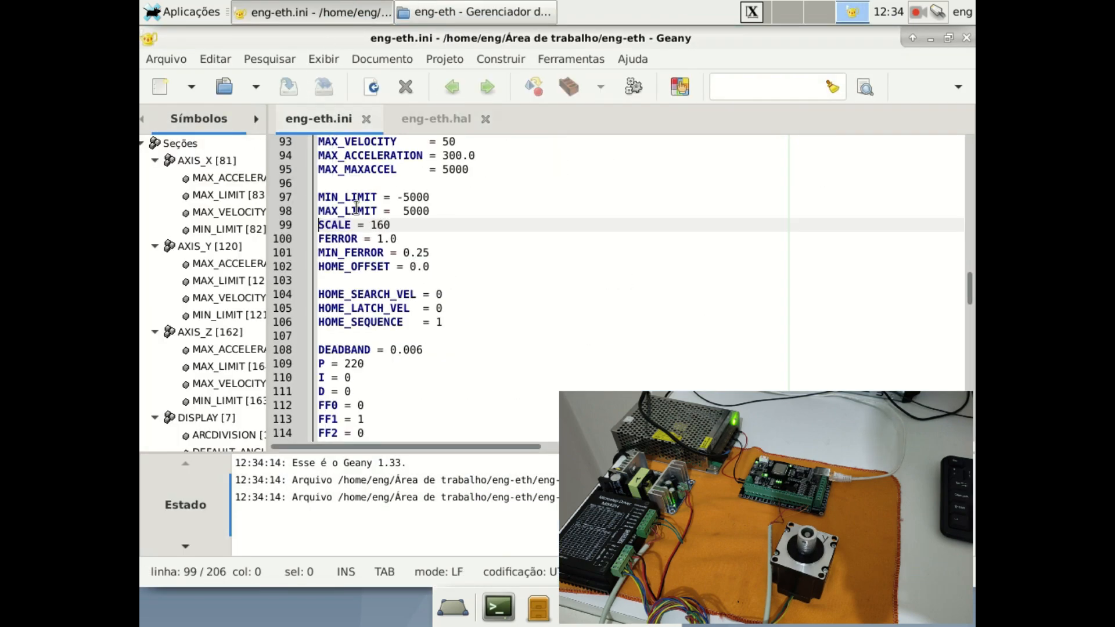
scroll(436, 279, "up", 20)
scroll(524, 395, "down", 3)
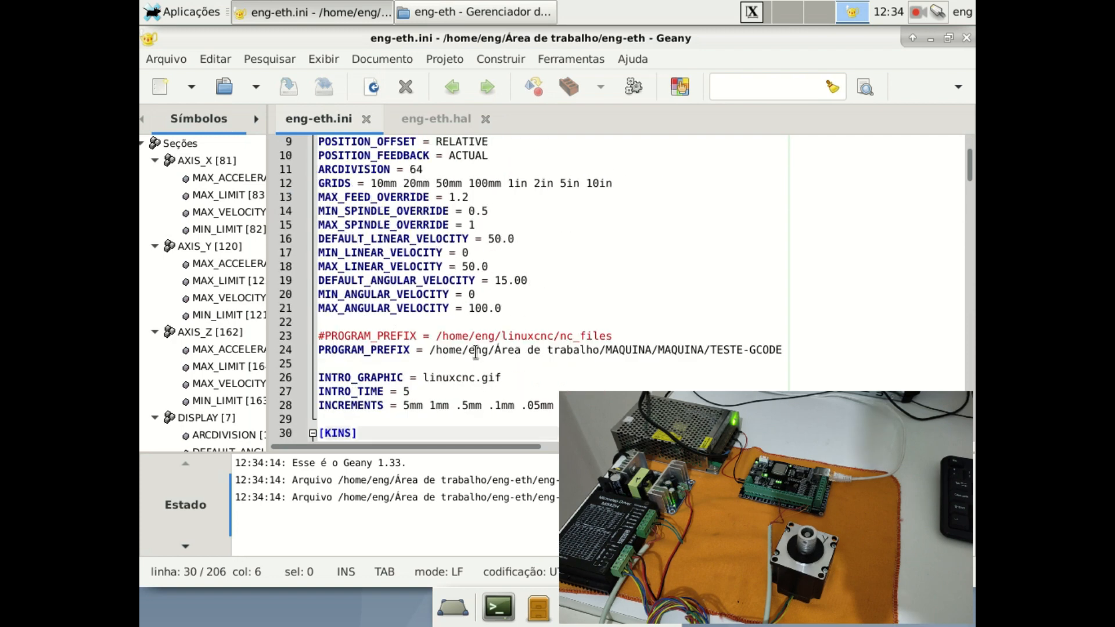
left_click(458, 267)
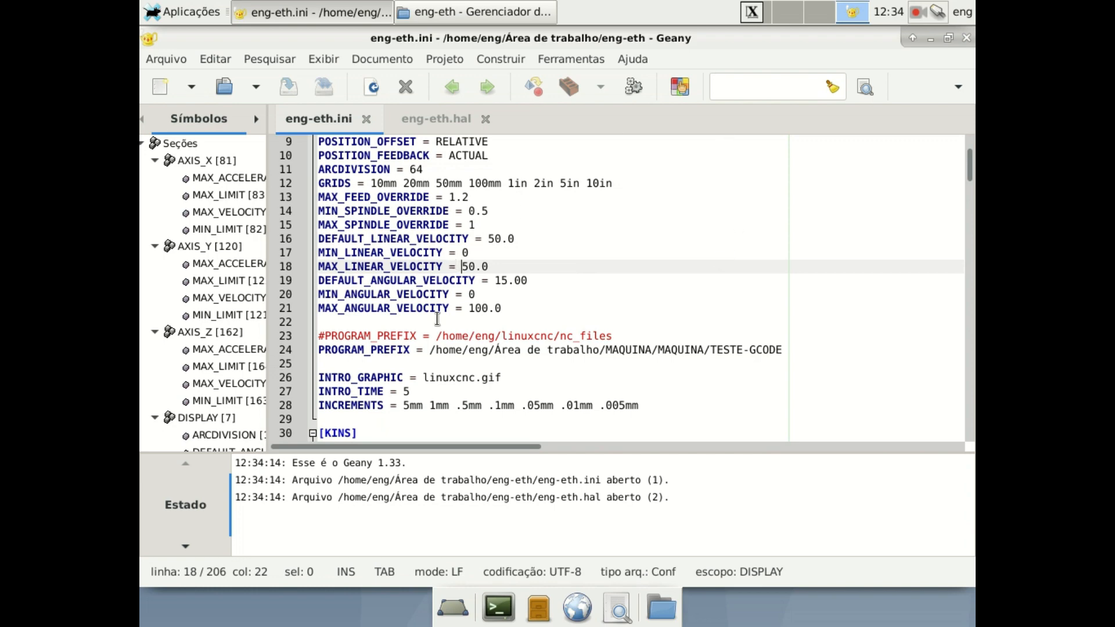
scroll(438, 319, "down", 13)
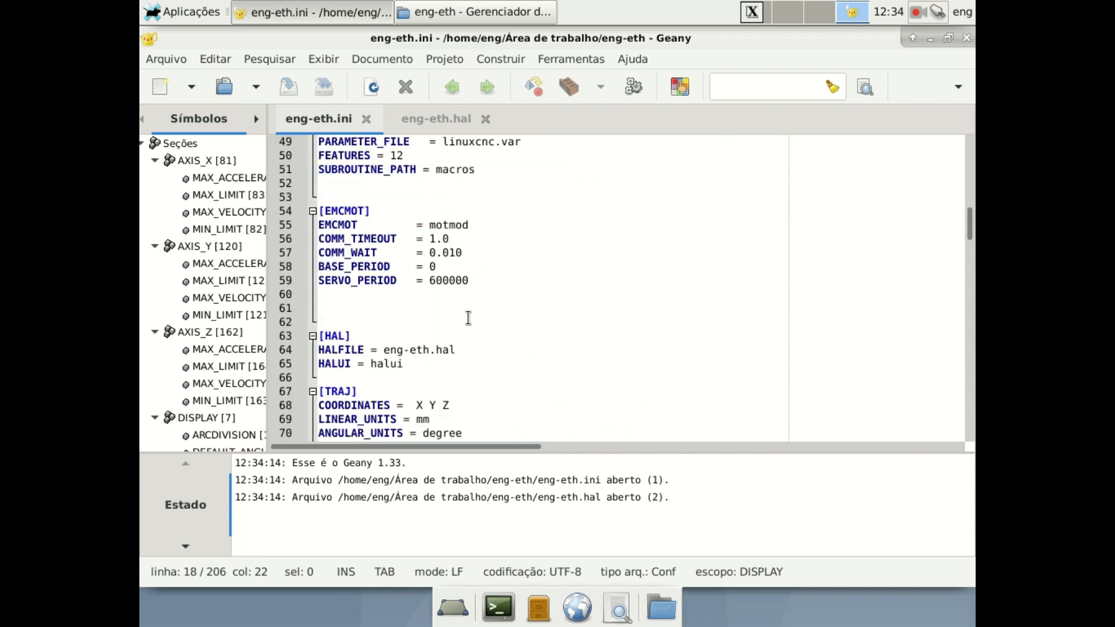
scroll(468, 319, "up", 9)
left_click_drag(593, 294, 318, 294)
Look through eng-eth.ini from the HAL and TRAJ sections to the X_AXIS, Y_AXIS and Z_AXIS blocks, marking each axis heading
scroll(540, 299, "down", 13)
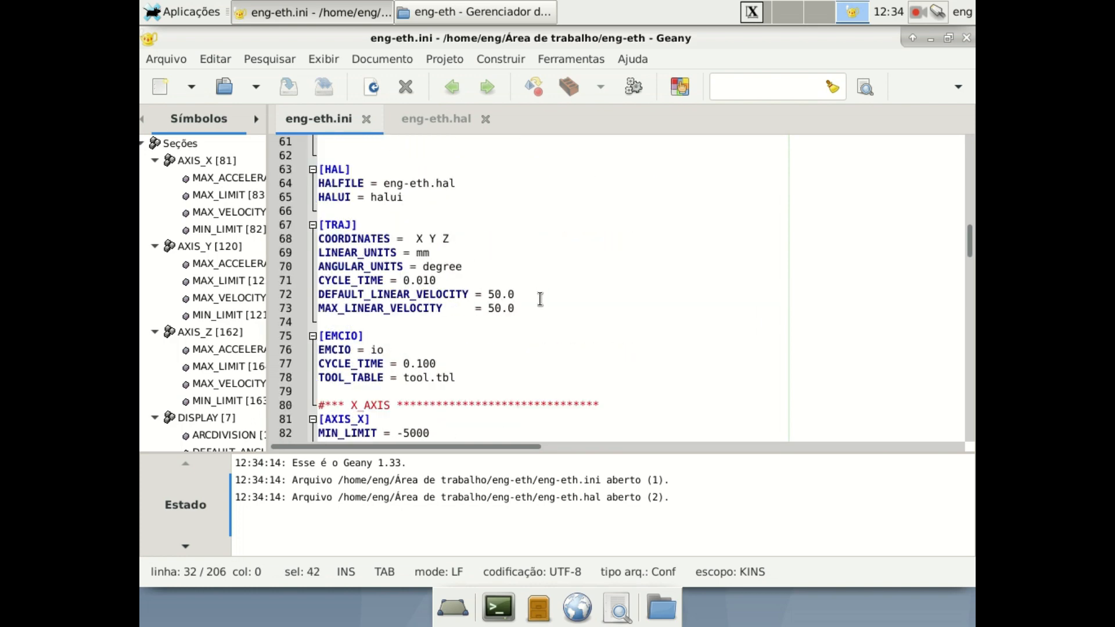
scroll(451, 279, "down", 4)
left_click(462, 238)
scroll(563, 275, "down", 8)
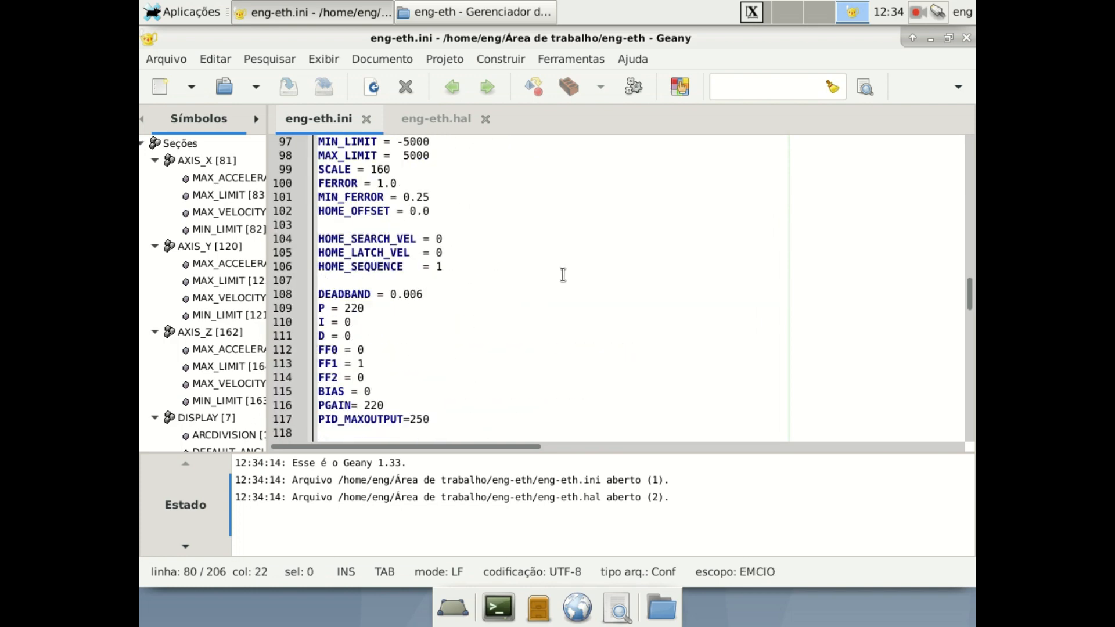
scroll(563, 275, "down", 4)
left_click(515, 279)
scroll(517, 273, "down", 15)
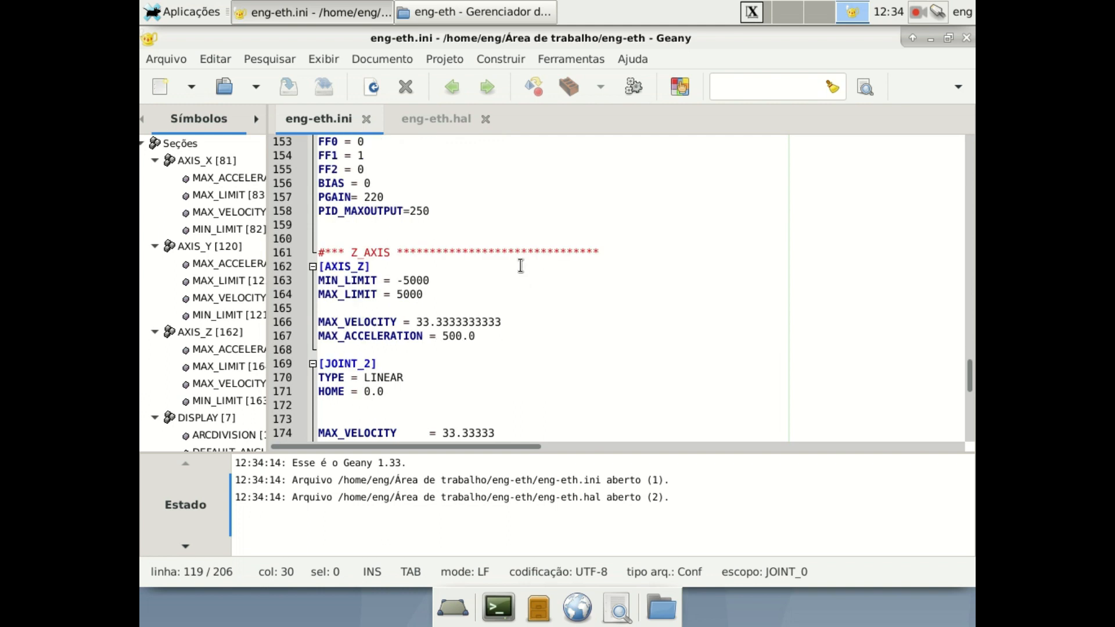
left_click(521, 256)
Compare the JOINT_1 and JOINT_0 motion parameters in eng-eth.ini and highlight the SCALE line of JOINT_0
scroll(471, 342, "up", 5)
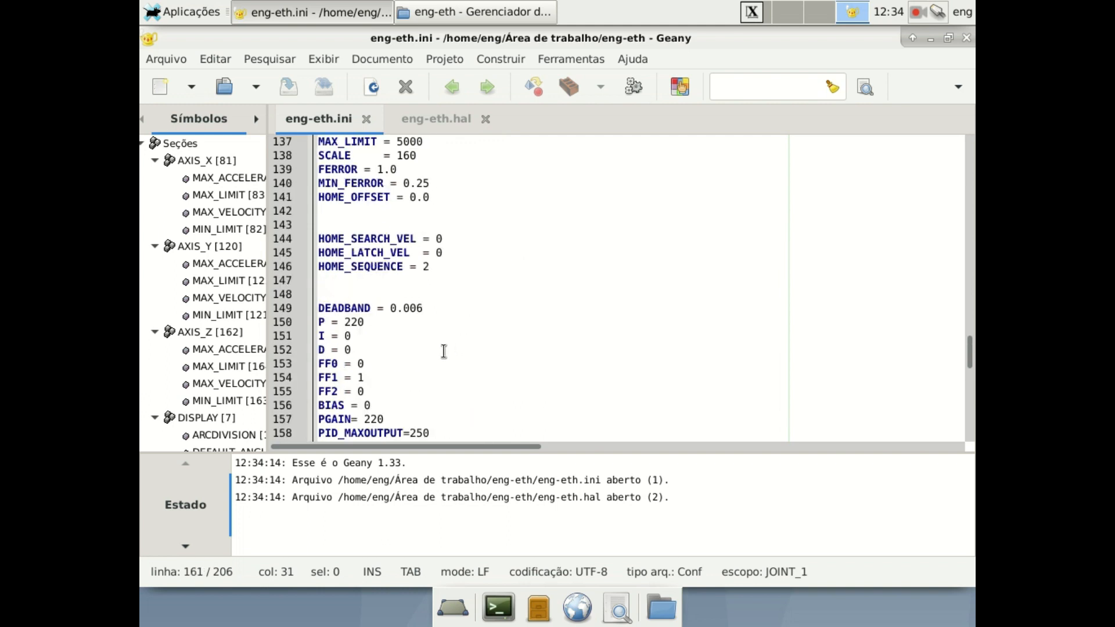
scroll(412, 367, "up", 3)
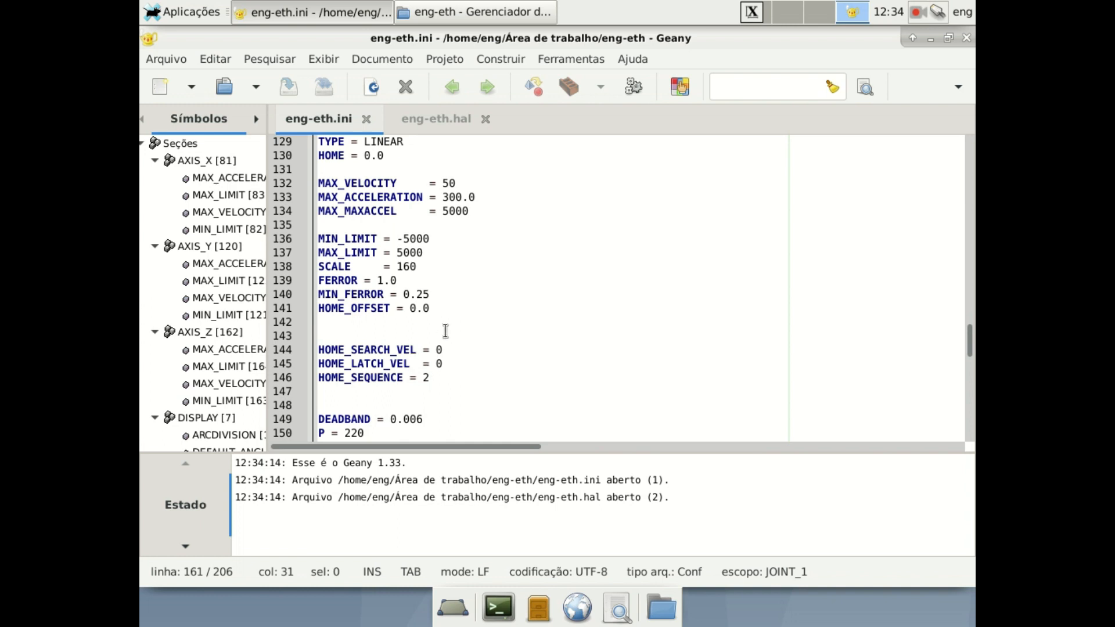
scroll(410, 303, "up", 3)
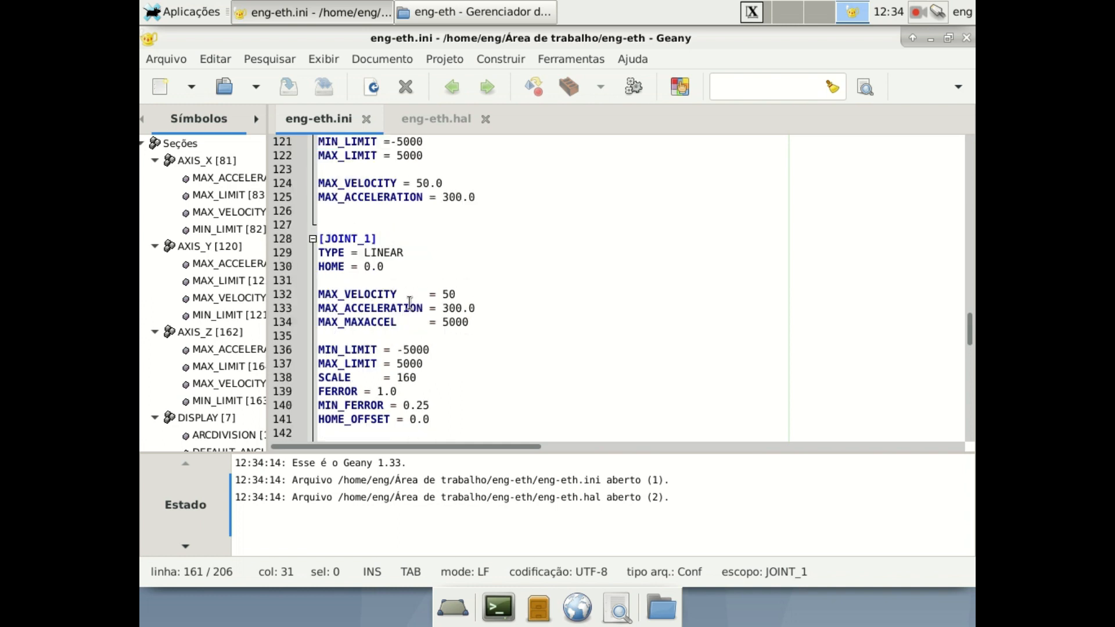
scroll(410, 303, "up", 3)
scroll(348, 262, "down", 2)
scroll(360, 284, "up", 7)
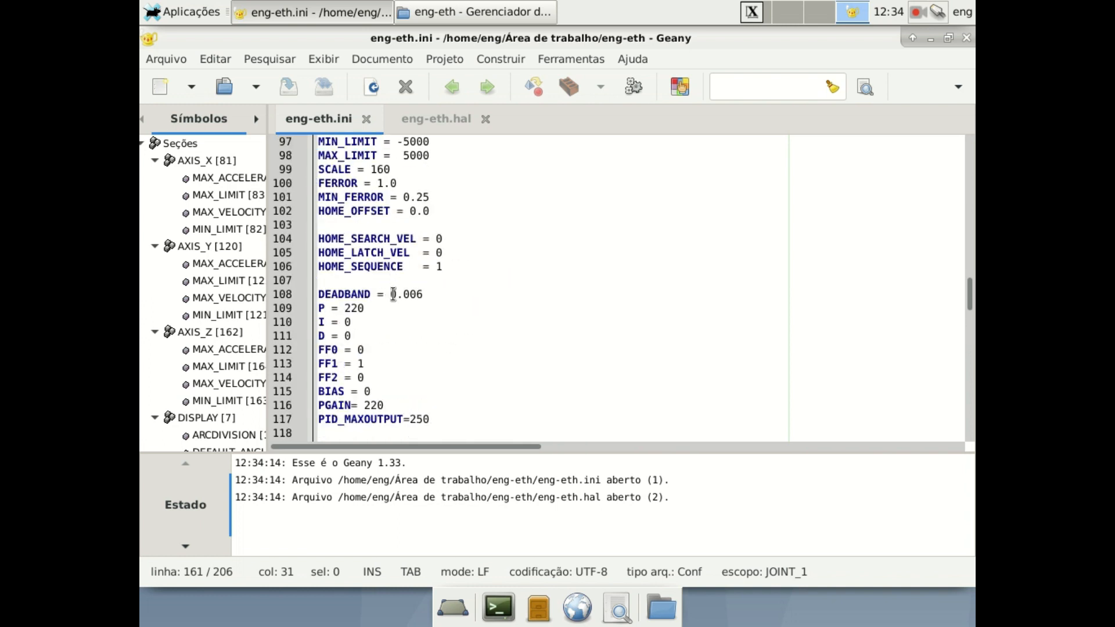
scroll(384, 290, "up", 8)
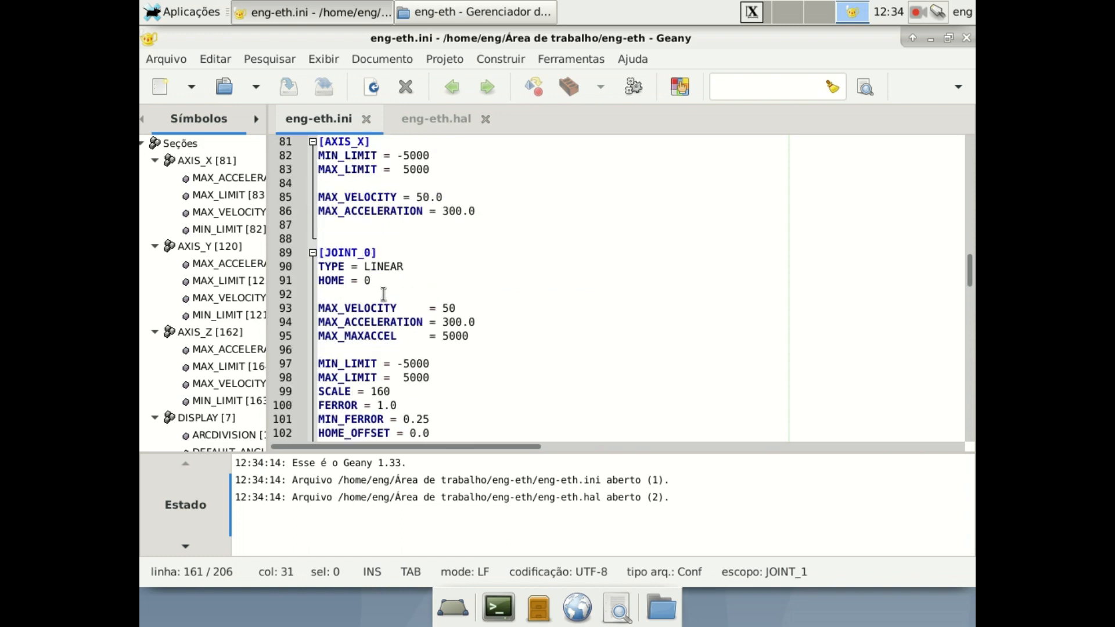
scroll(399, 295, "down", 3)
scroll(398, 295, "down", 3)
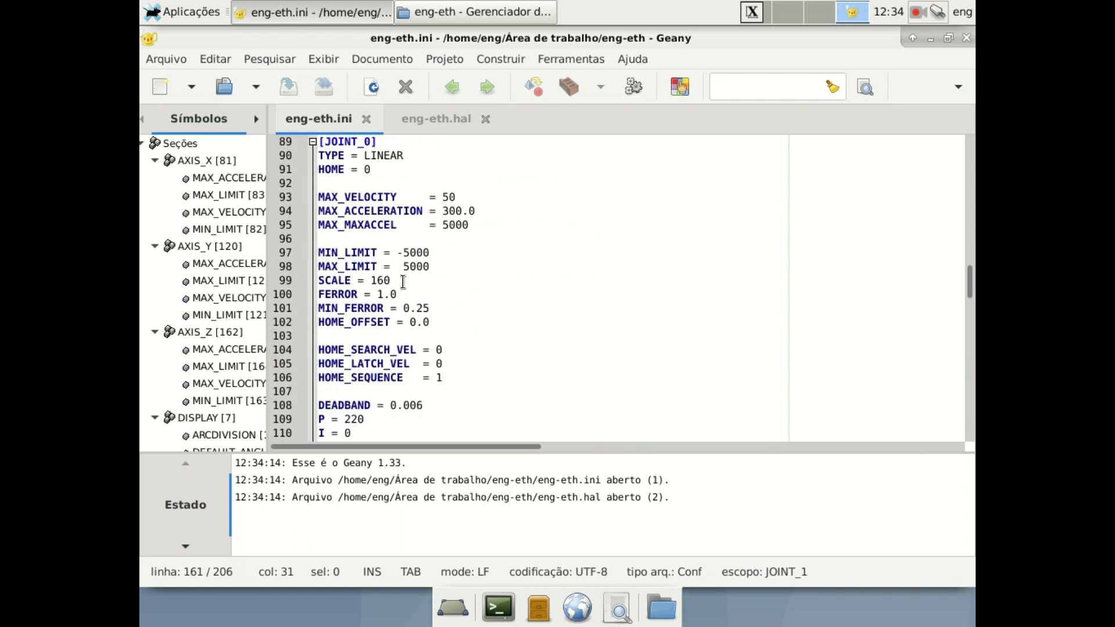
left_click_drag(401, 281, 317, 281)
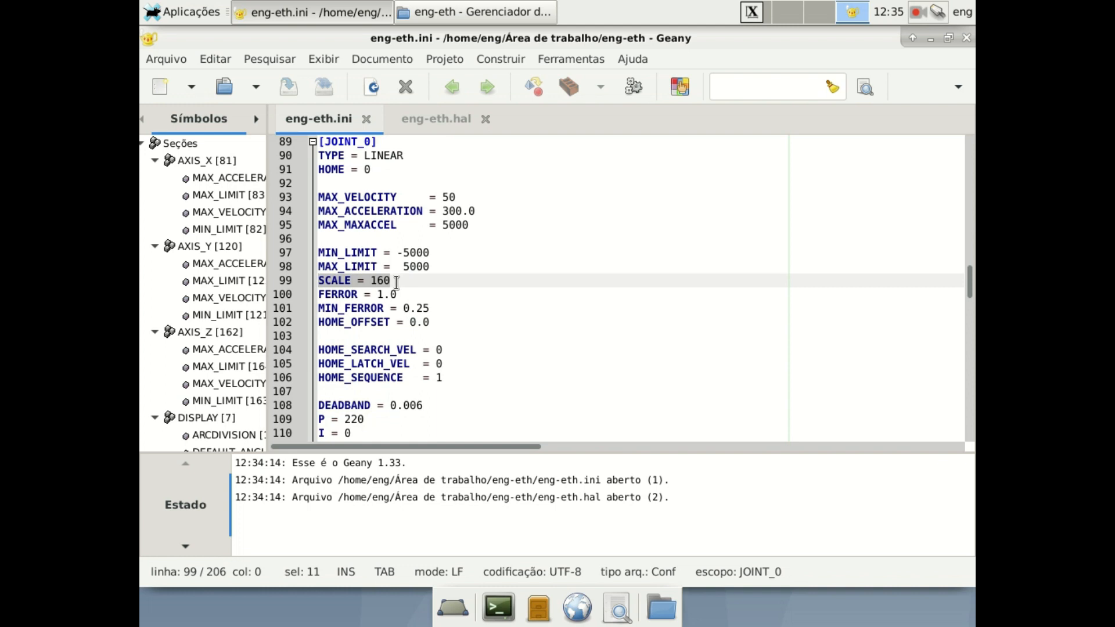
left_click(417, 277)
Review the PID parameters and Y-axis settings in eng-eth.ini, and go back over the TRAJ, FILTER and KINS sections
scroll(417, 270, "down", 5)
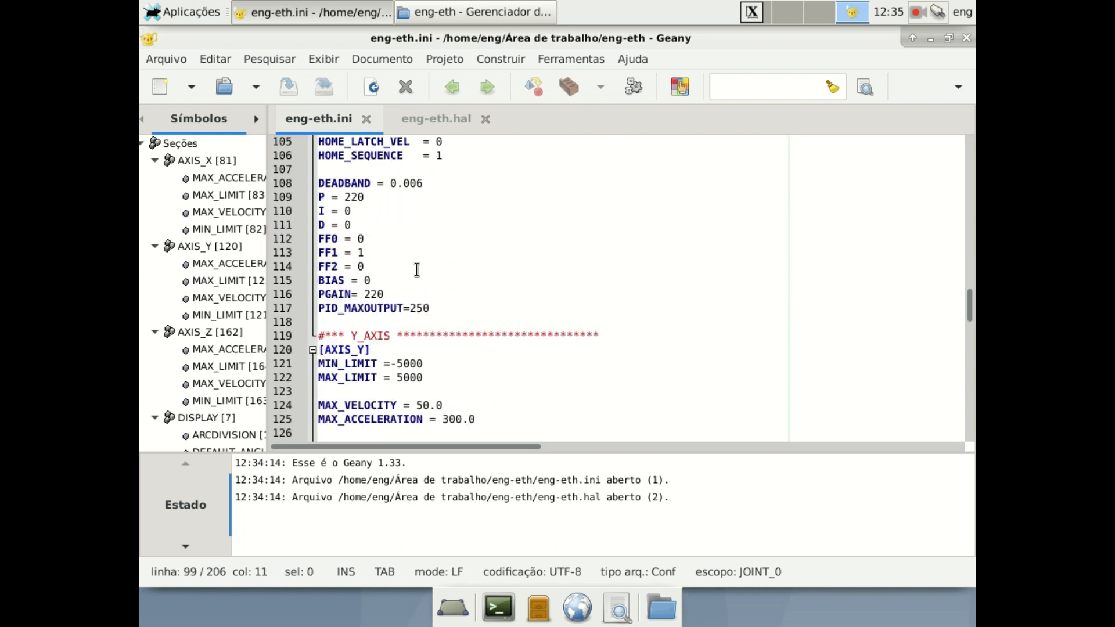
scroll(404, 337, "down", 1)
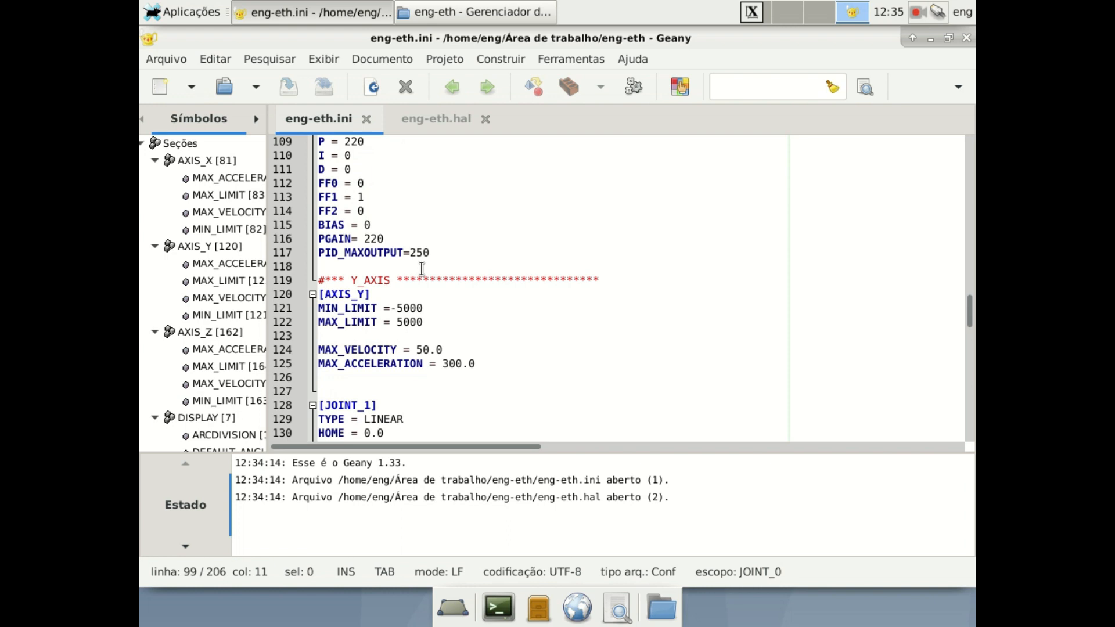
scroll(430, 340, "down", 5)
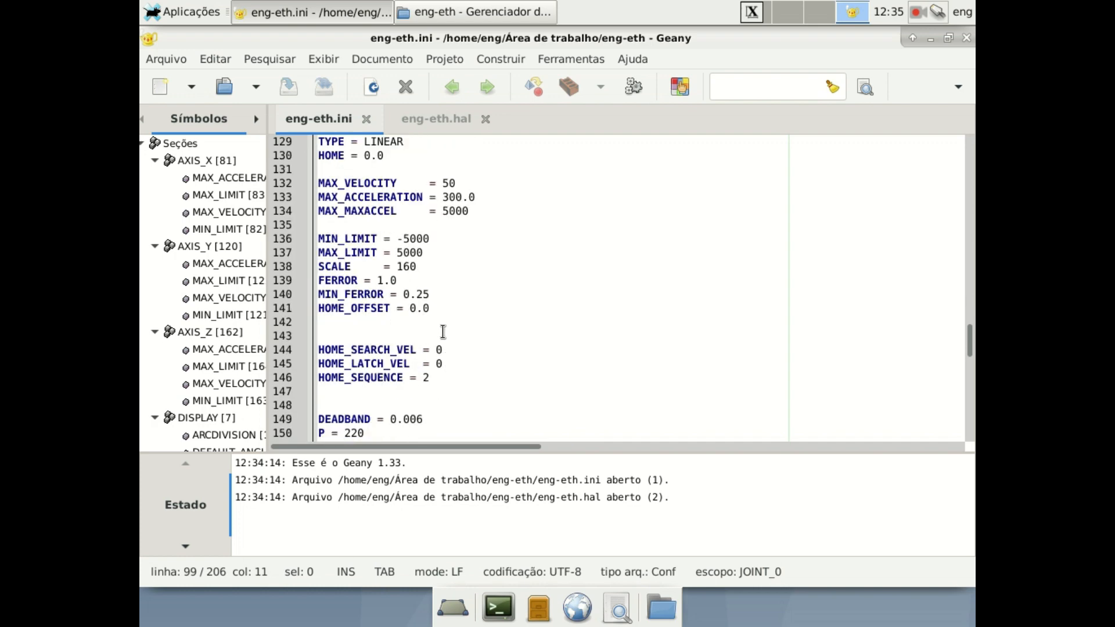
scroll(443, 332, "up", 13)
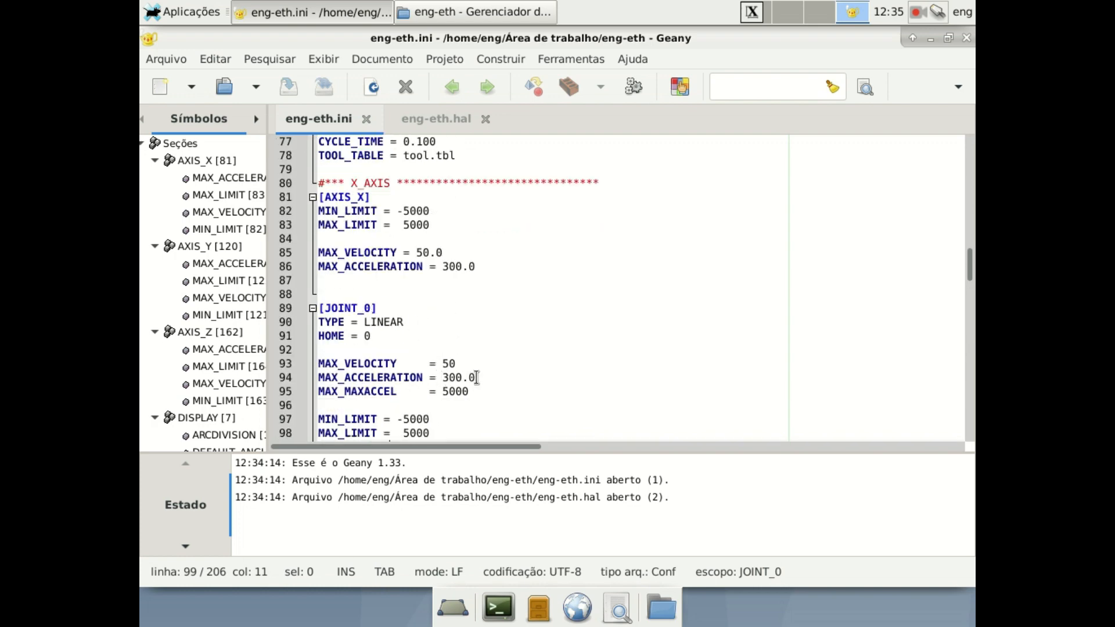
scroll(444, 325, "up", 5)
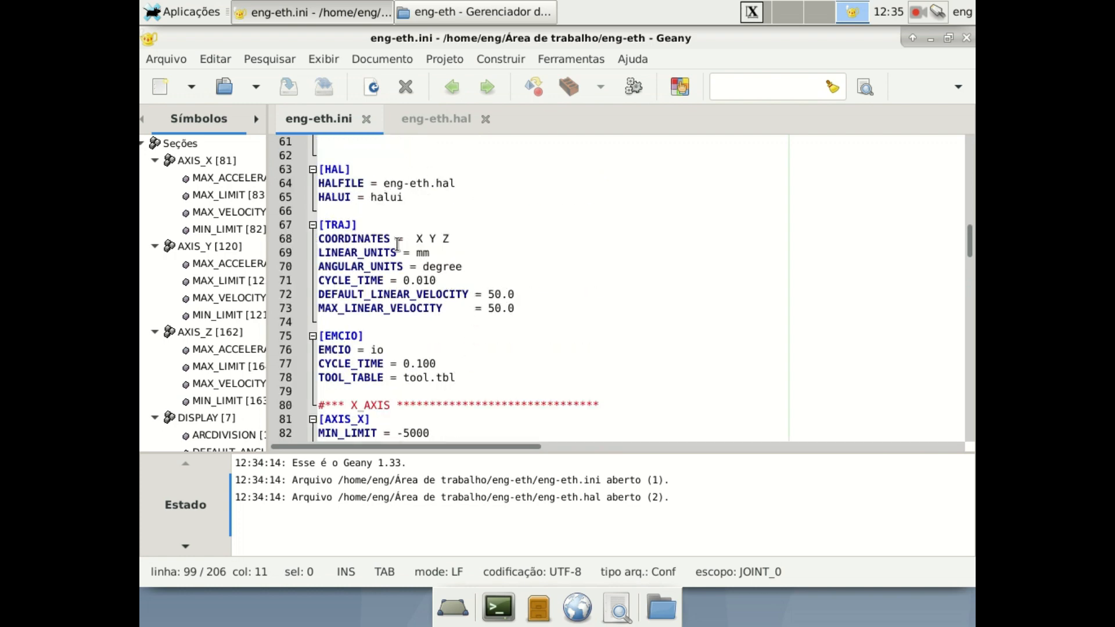
scroll(428, 272, "up", 10)
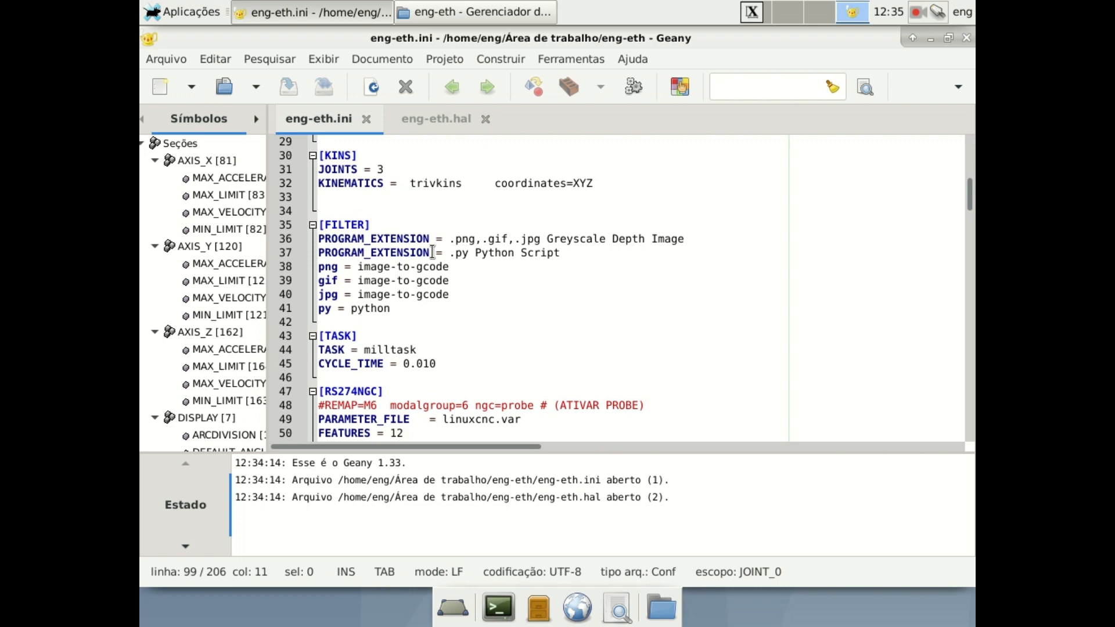
Bring up eng-eth.hal, check the running milling program in AXIS, and return to the HAL file's debounce and probe section
left_click(435, 119)
scroll(447, 215, "up", 12)
left_click(753, 12)
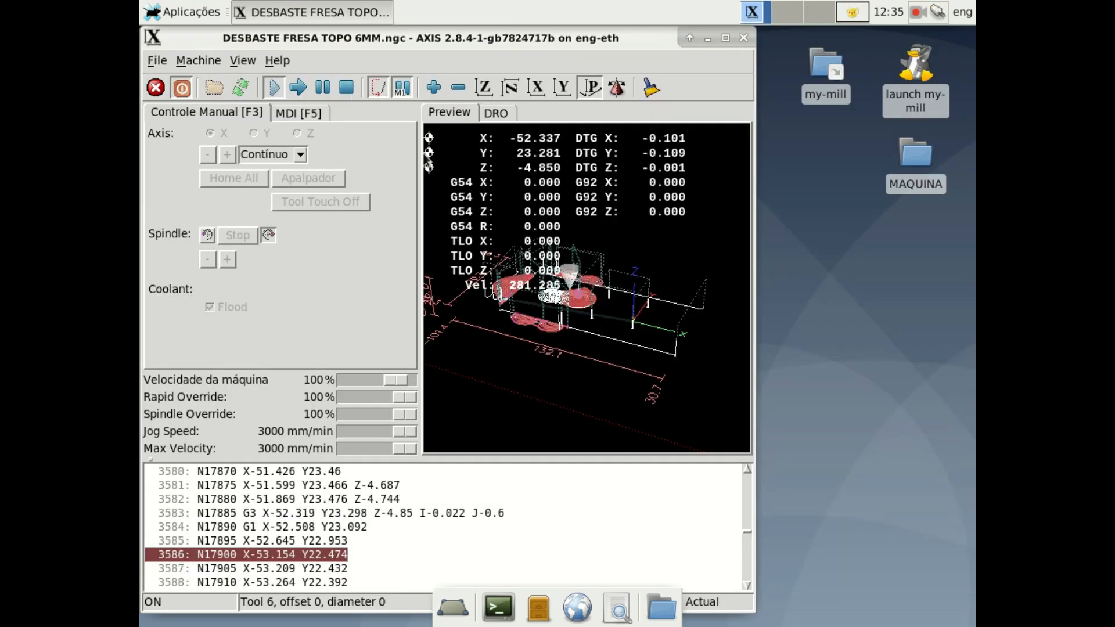
left_click(853, 13)
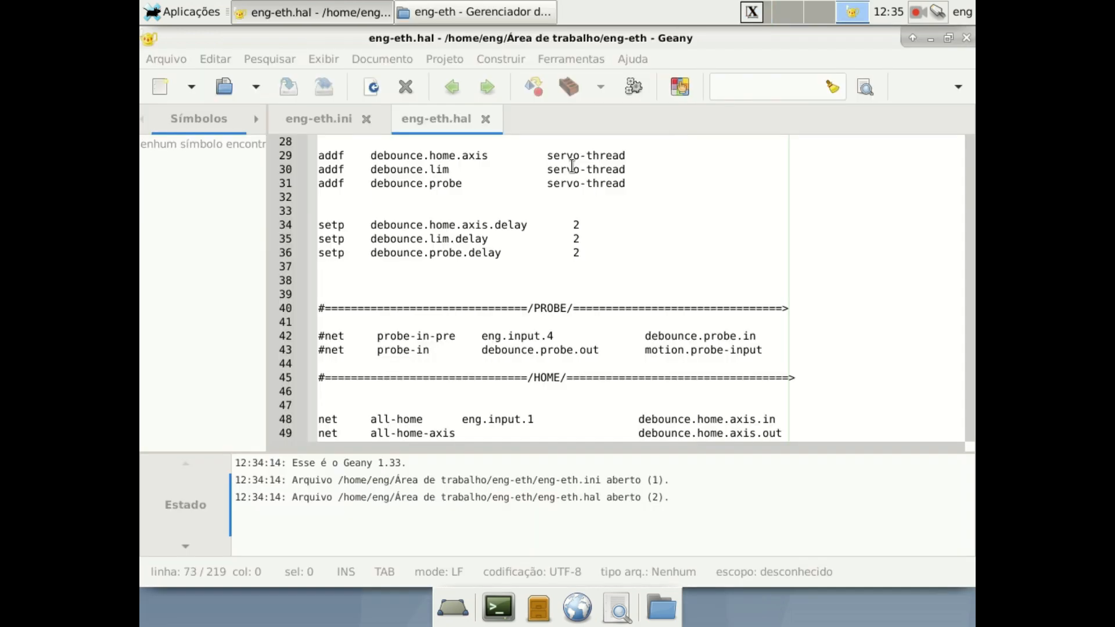
Review the component loading, PROBE, HOME and FIM/CURSO sections of eng-eth.hal, marking the section headings, the eng.input.1 line and the joint 0 limit line
scroll(463, 164, "up", 9)
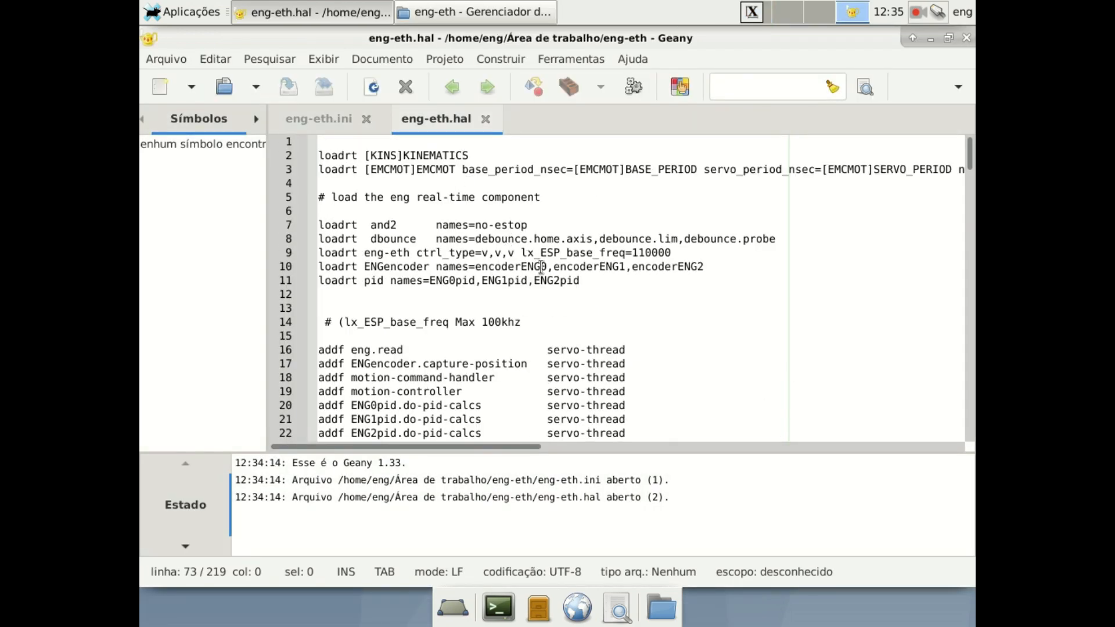
scroll(526, 255, "down", 12)
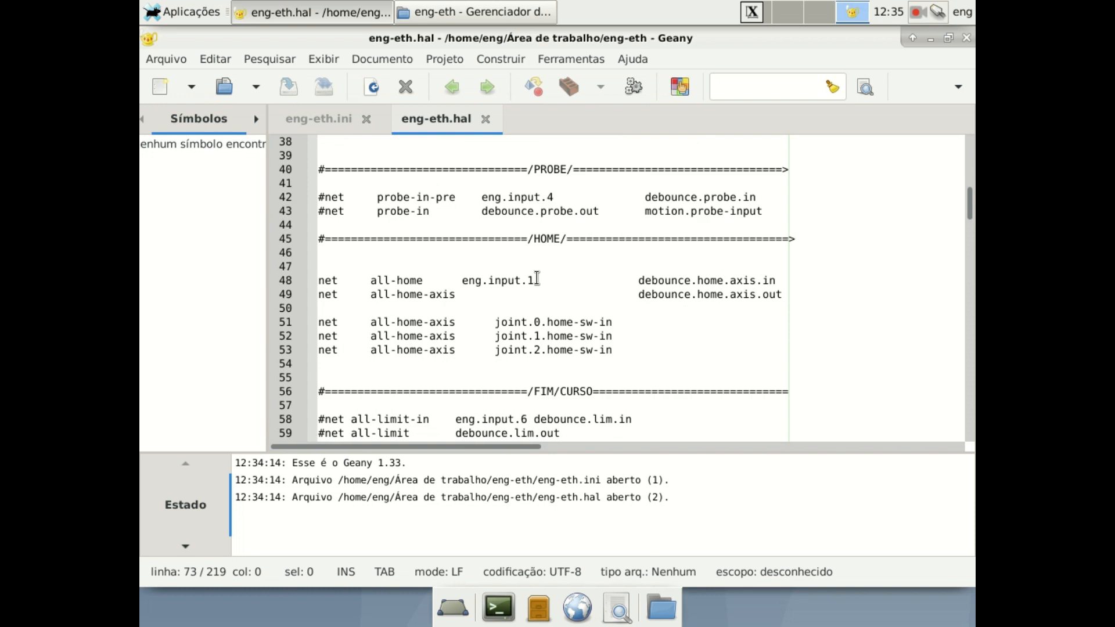
left_click(500, 169)
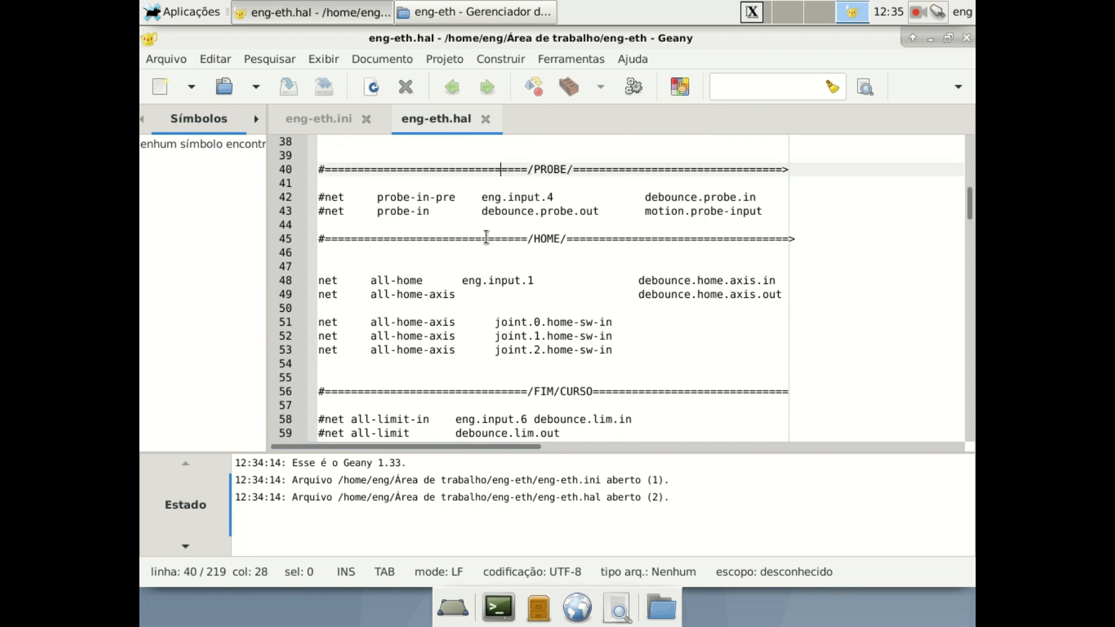
left_click(481, 239)
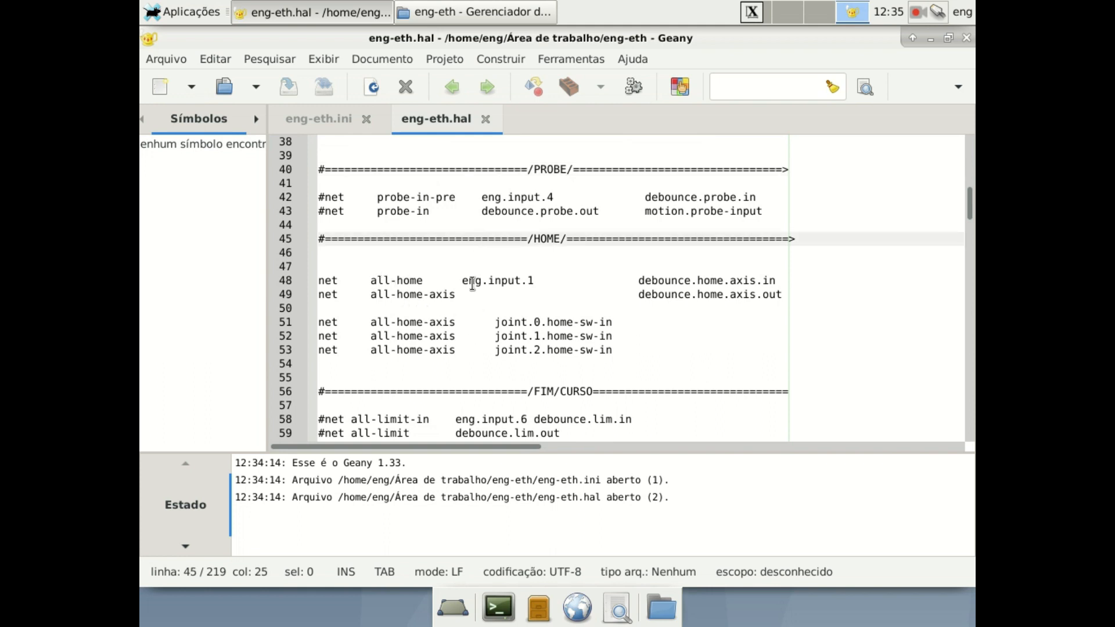
left_click(539, 283)
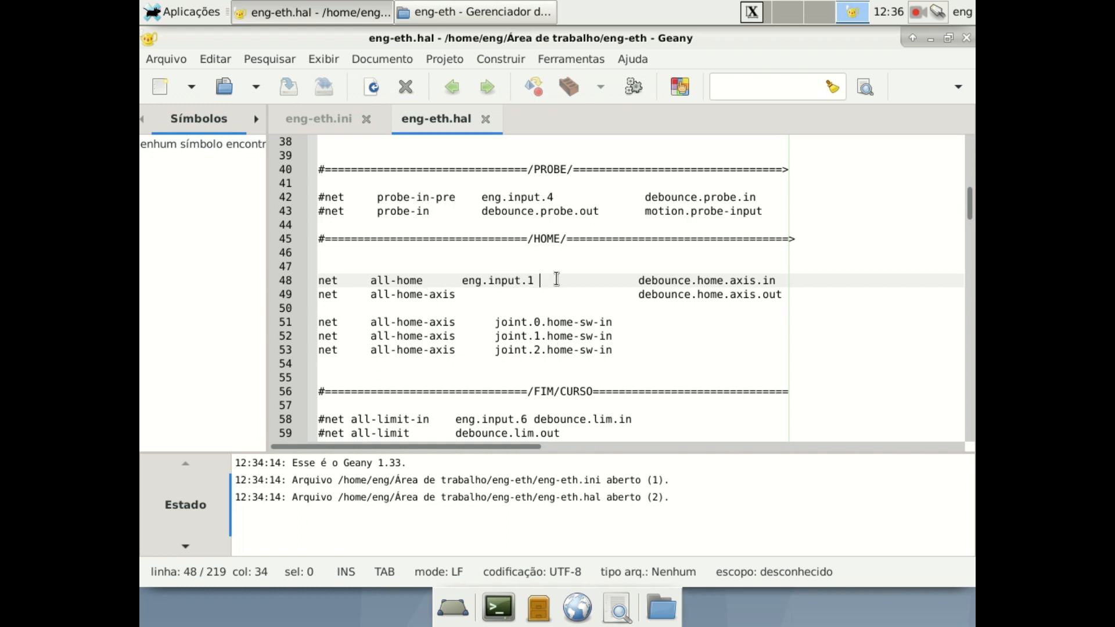
scroll(555, 290, "down", 4)
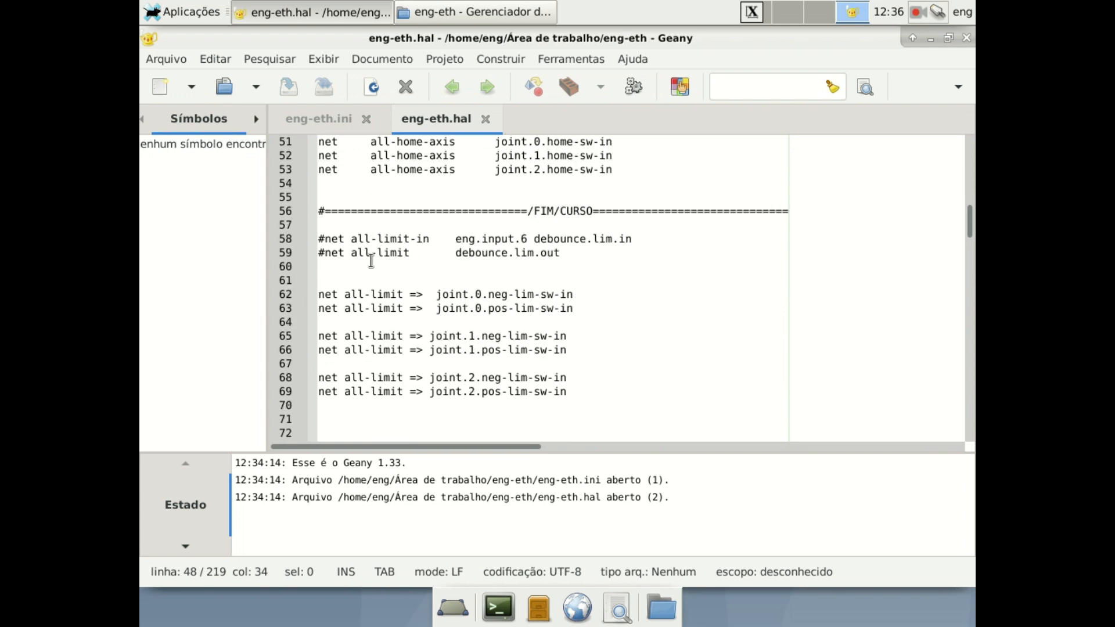
left_click(578, 296)
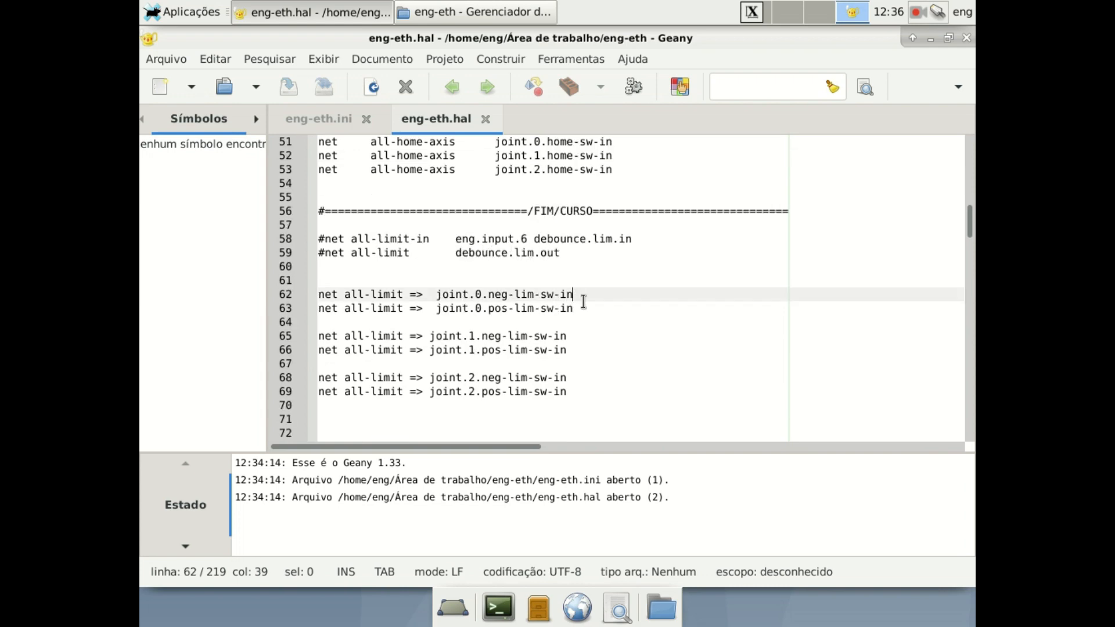
Examine the PWM/SPINDLE settings and the X-axis and Y-axis setup under EIXOS in eng-eth.hal
scroll(593, 378, "down", 7)
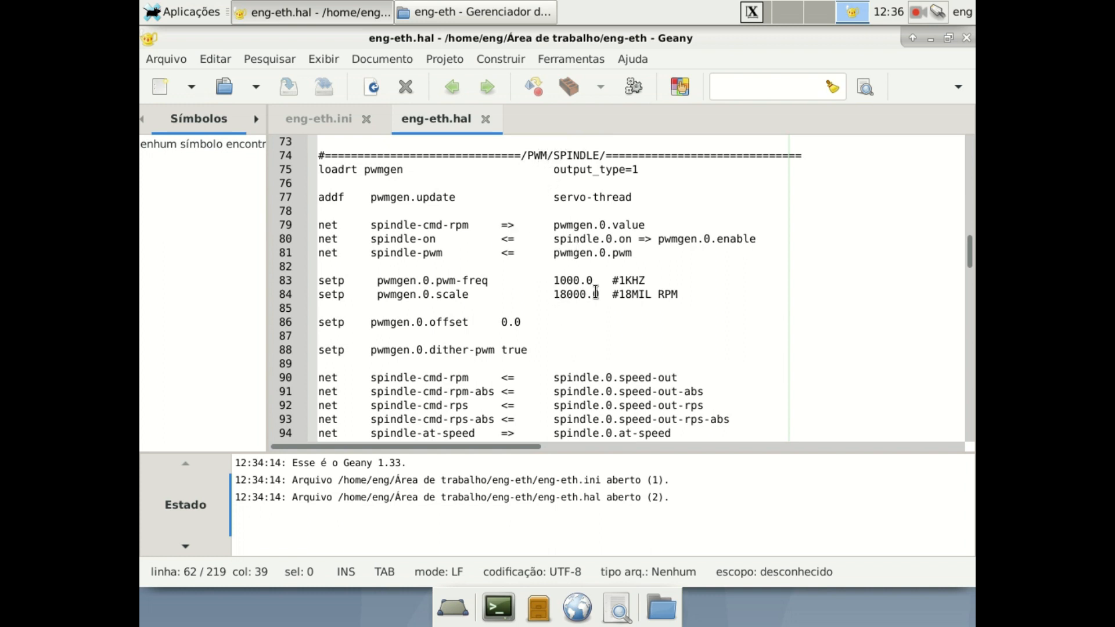
scroll(583, 304, "down", 7)
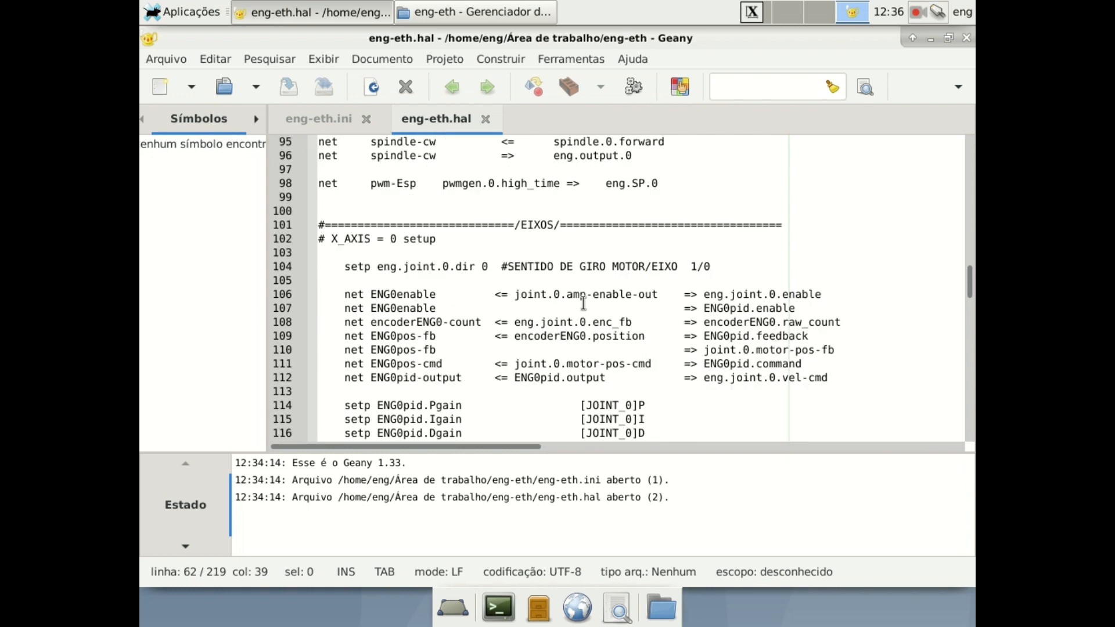
scroll(581, 286, "up", 7)
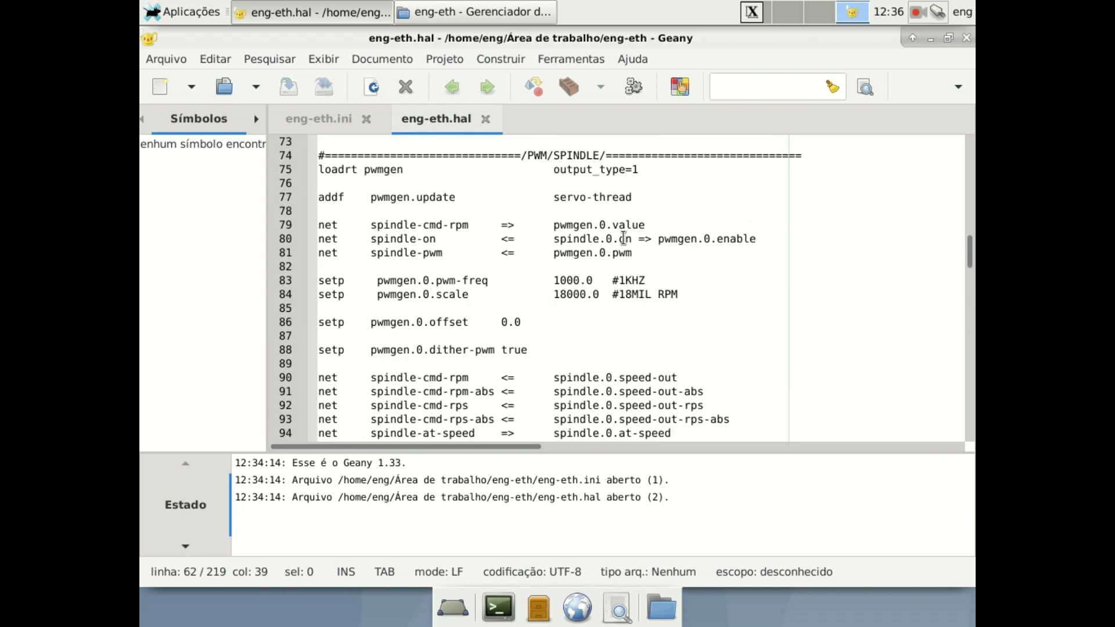
scroll(412, 265, "down", 8)
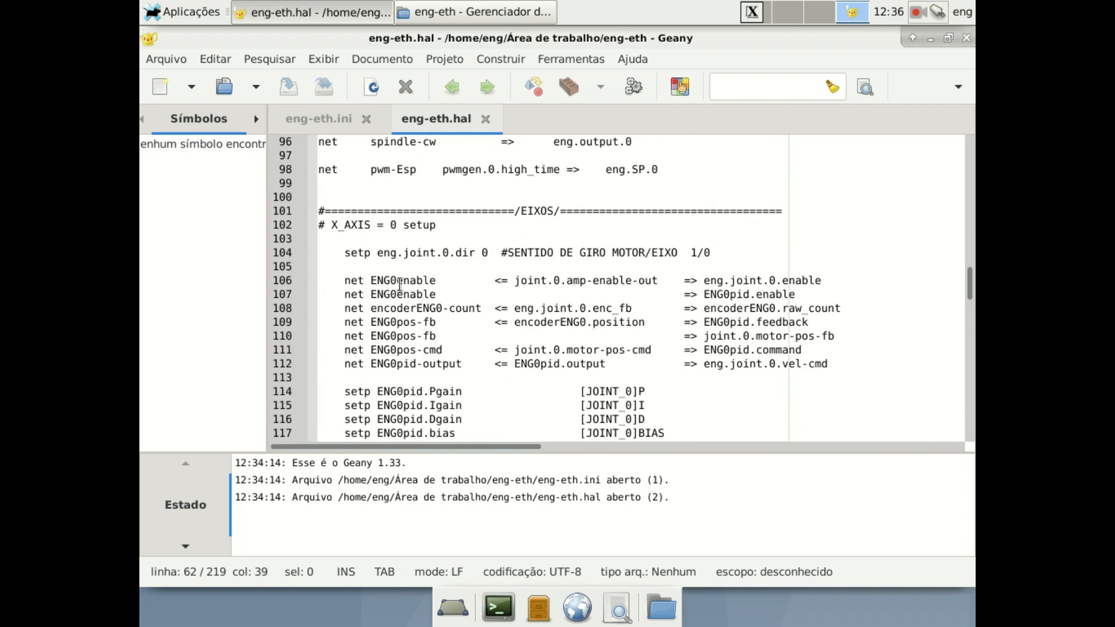
scroll(534, 291, "down", 5)
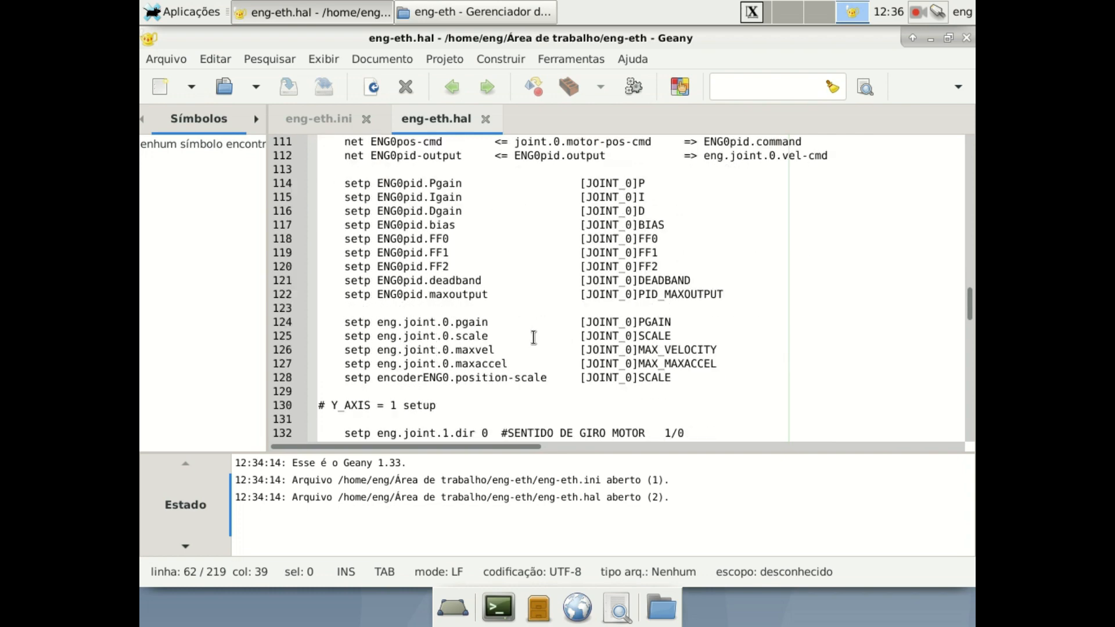
scroll(502, 265, "down", 5)
scroll(498, 316, "up", 12)
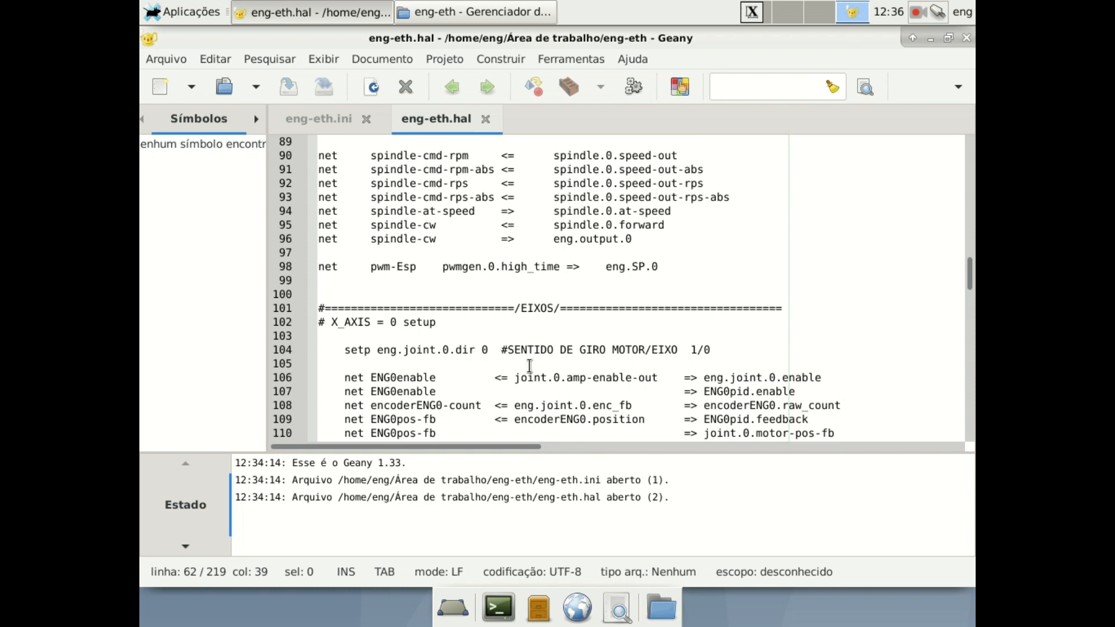
Inspect the input mode settings, highlighting the eng.imput.0.mode line, and indent machine-is-on by one space to align it with coolant-flood
scroll(488, 357, "down", 20)
scroll(489, 360, "down", 7)
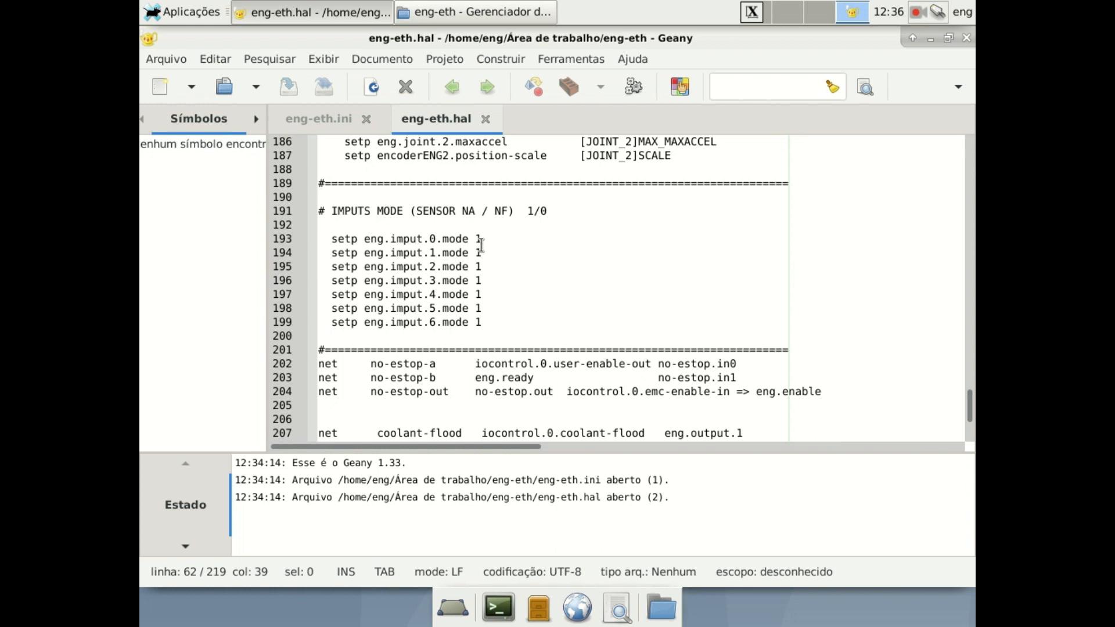
left_click_drag(481, 239, 337, 240)
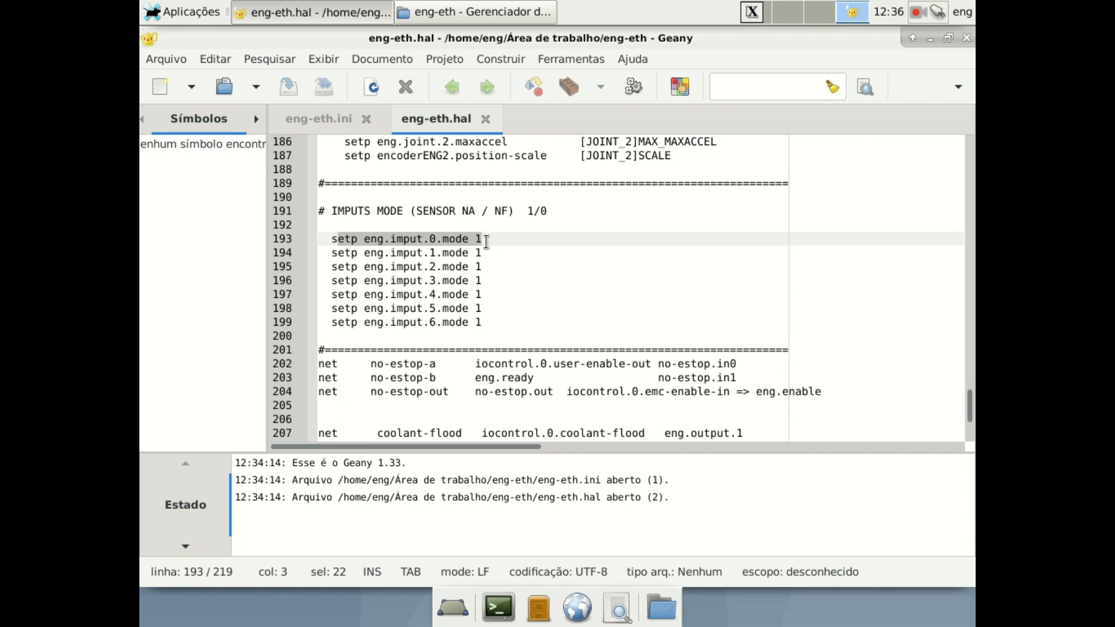
left_click(492, 241)
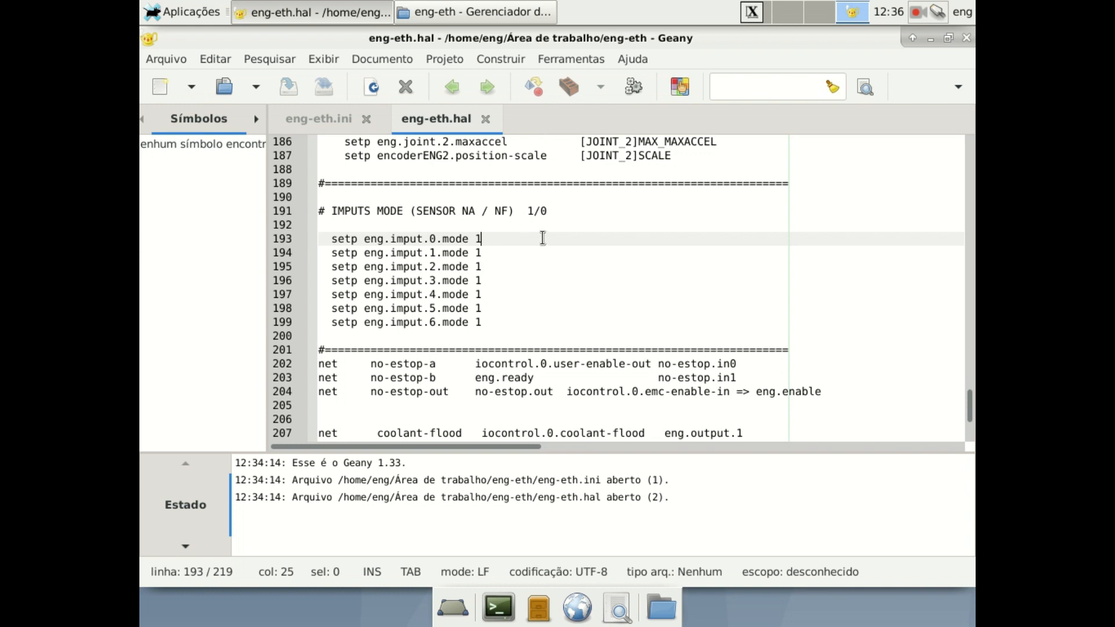
scroll(544, 250, "down", 4)
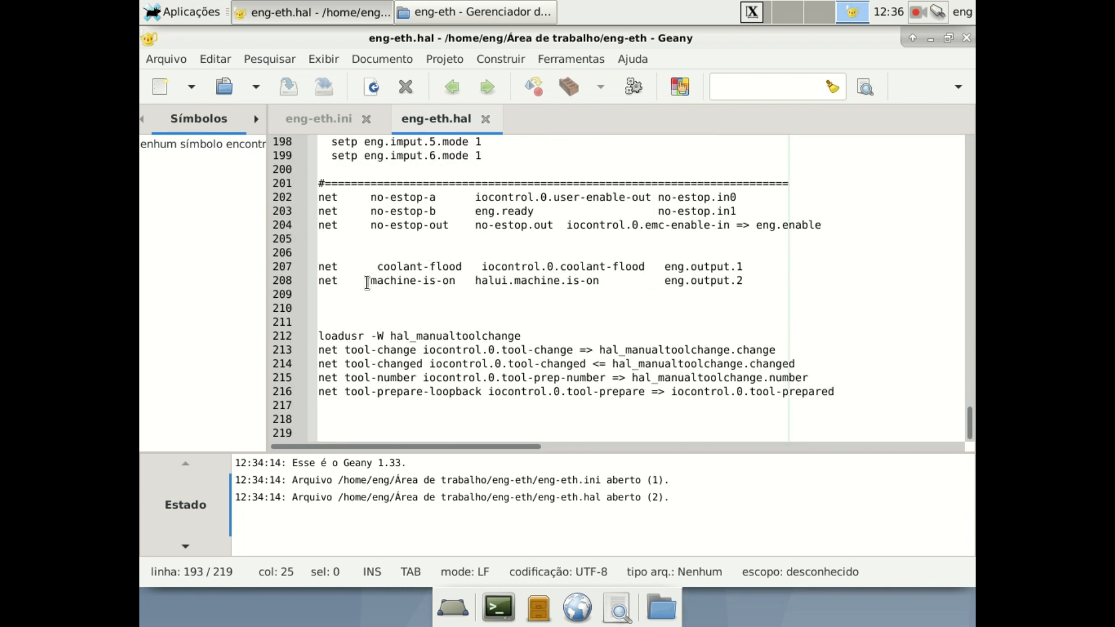
left_click(367, 283)
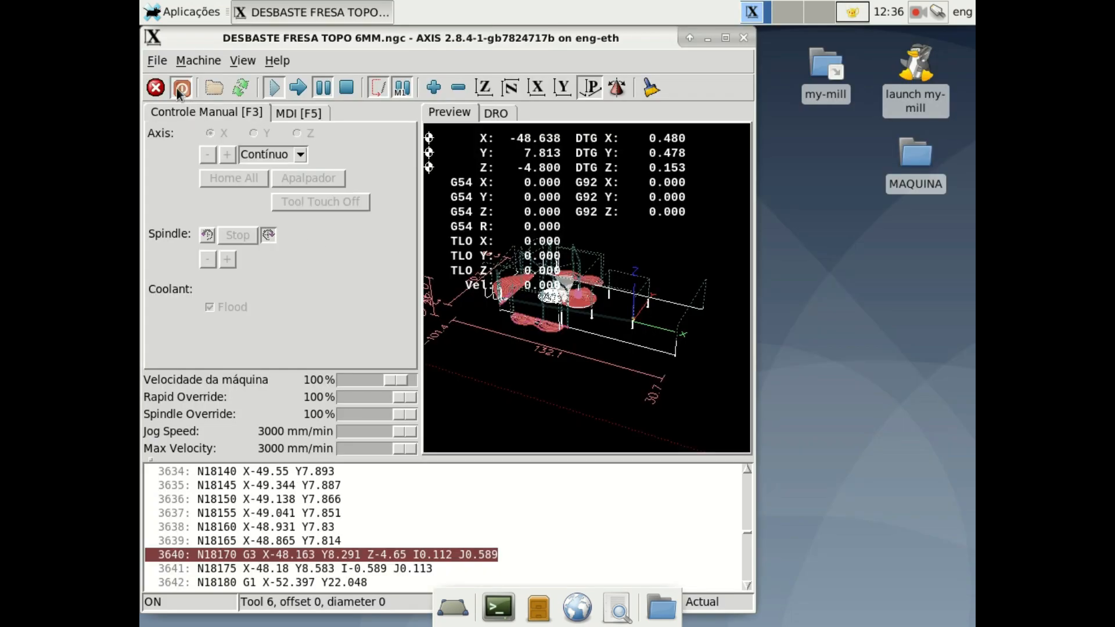
Stop the milling program in AXIS and turn on flood coolant, then return to the output lines in eng-eth.hal
left_click(349, 87)
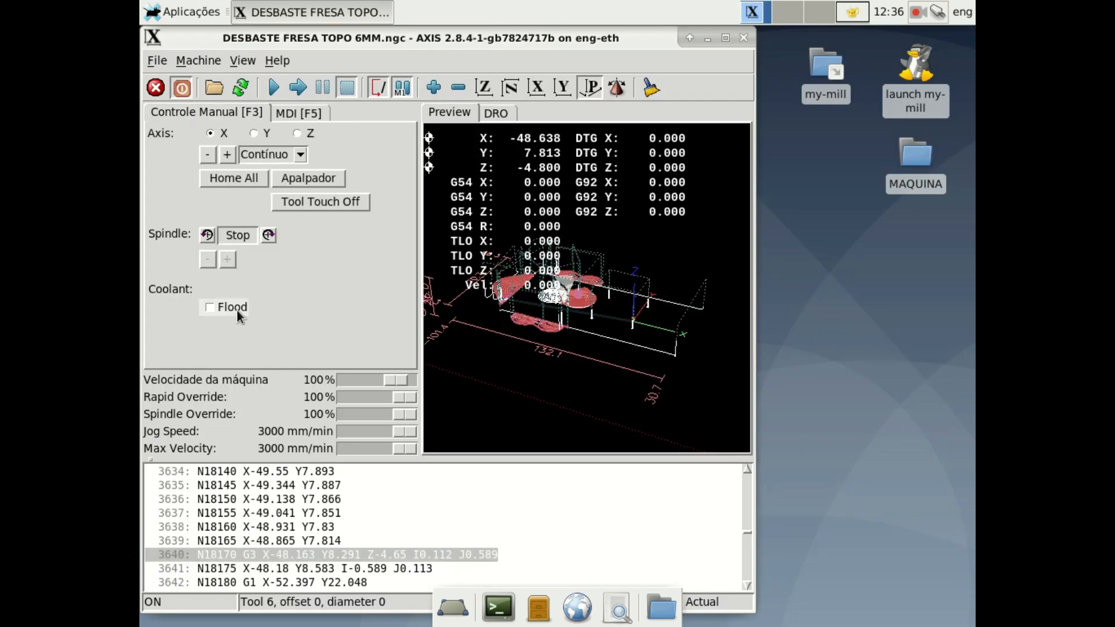
left_click(237, 310)
left_click(851, 10)
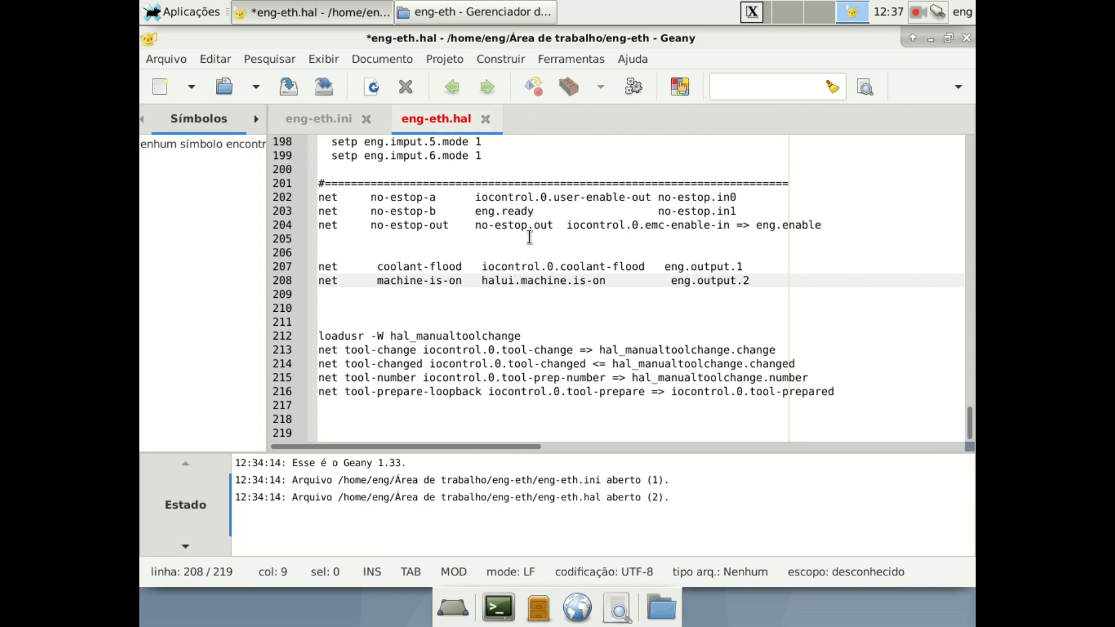
Switch back to AXIS and run the DESBASTE FRESA TOPO 6MM.ngc milling program again
left_click(752, 11)
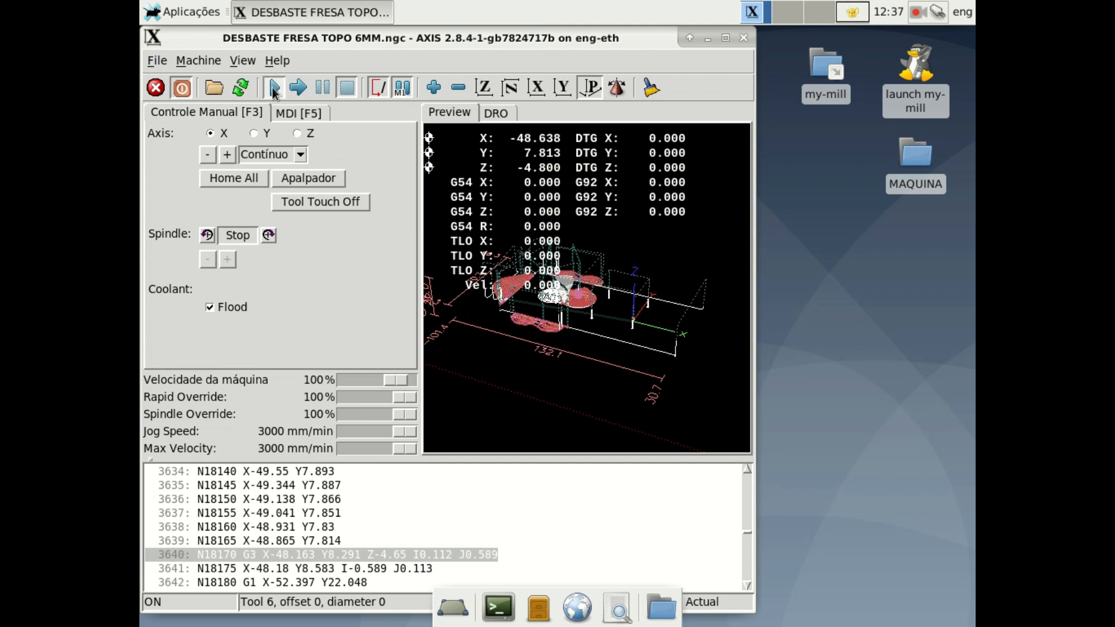
left_click(275, 88)
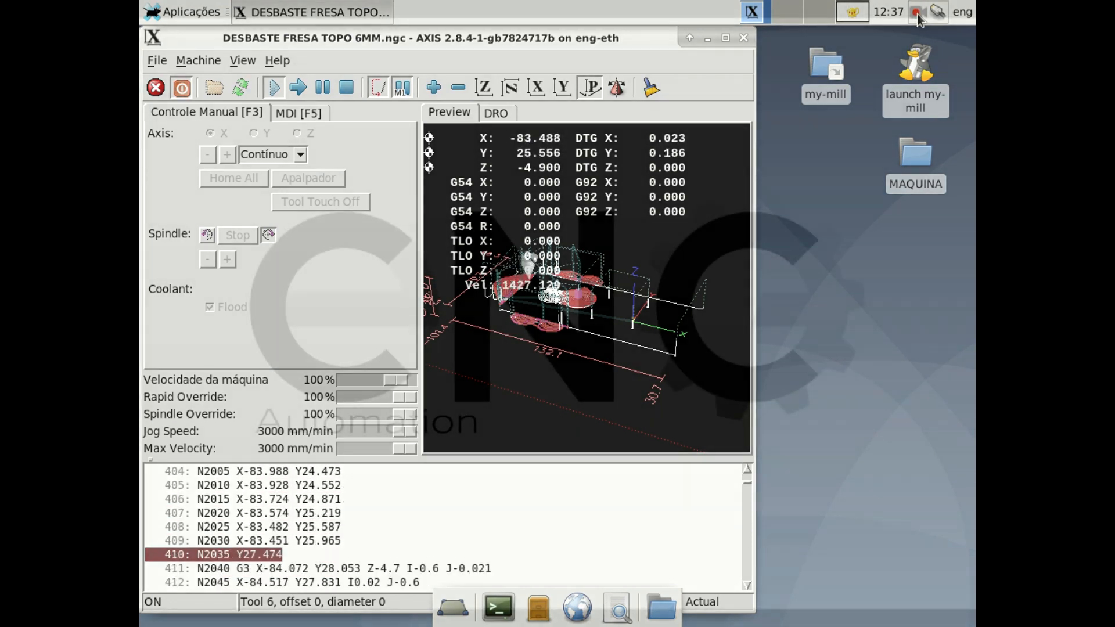
left_click(916, 12)
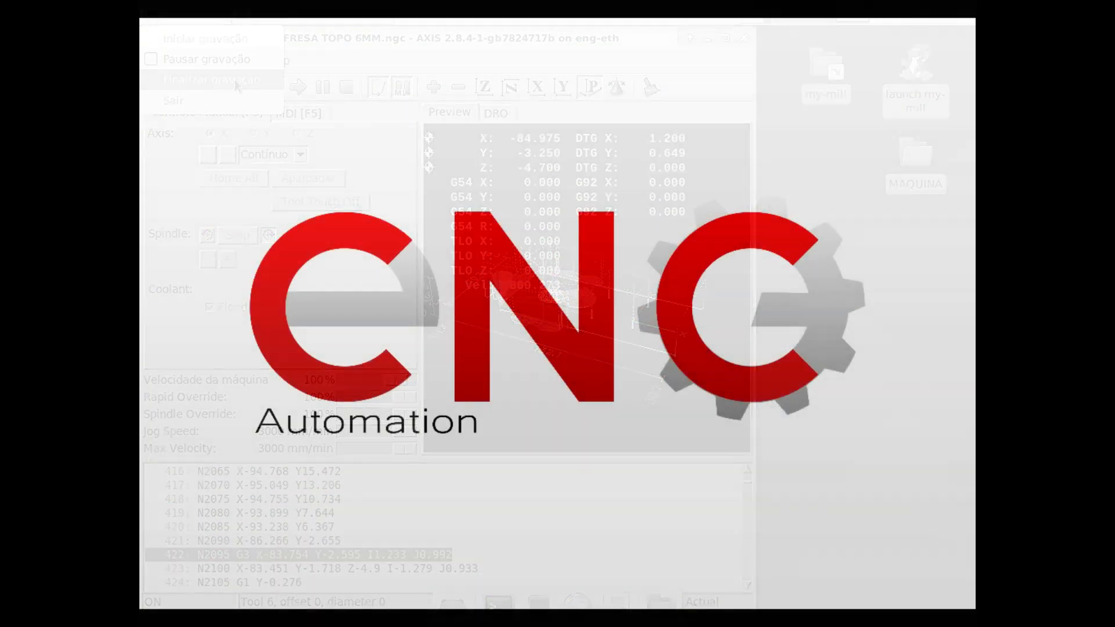